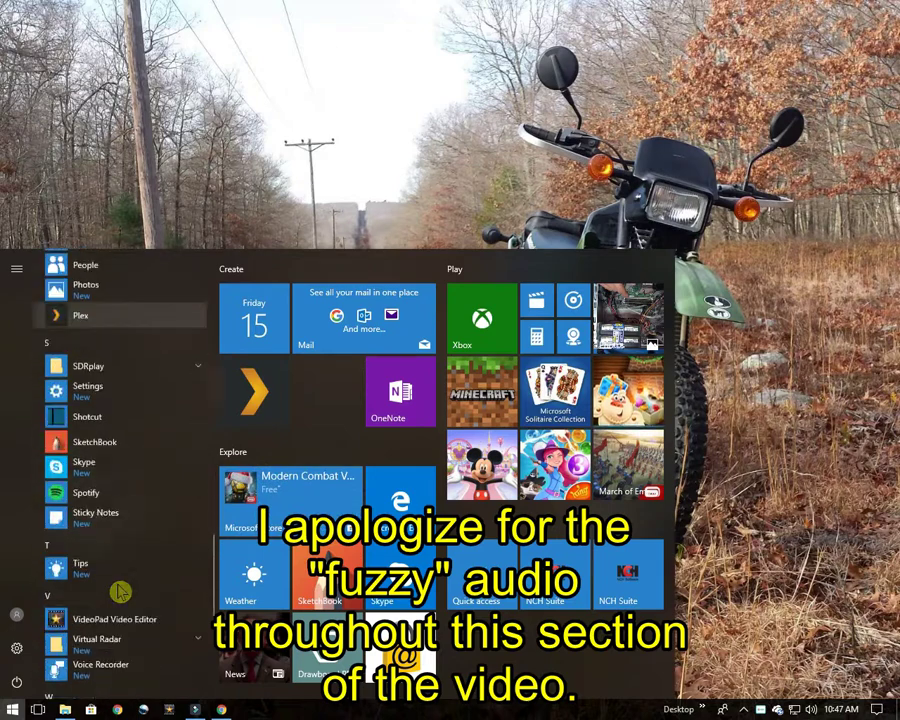
# Step: Start dump1090 in 8 MHz interactive mode from the SDRplay program folder
pyautogui.scroll(2, 124, 528)
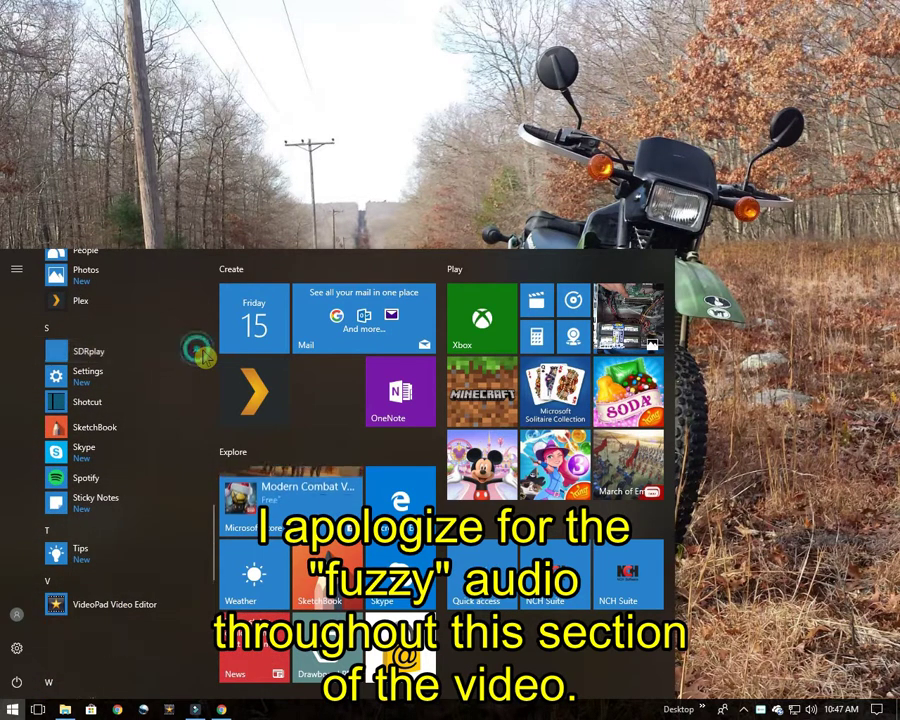
pyautogui.click(201, 355)
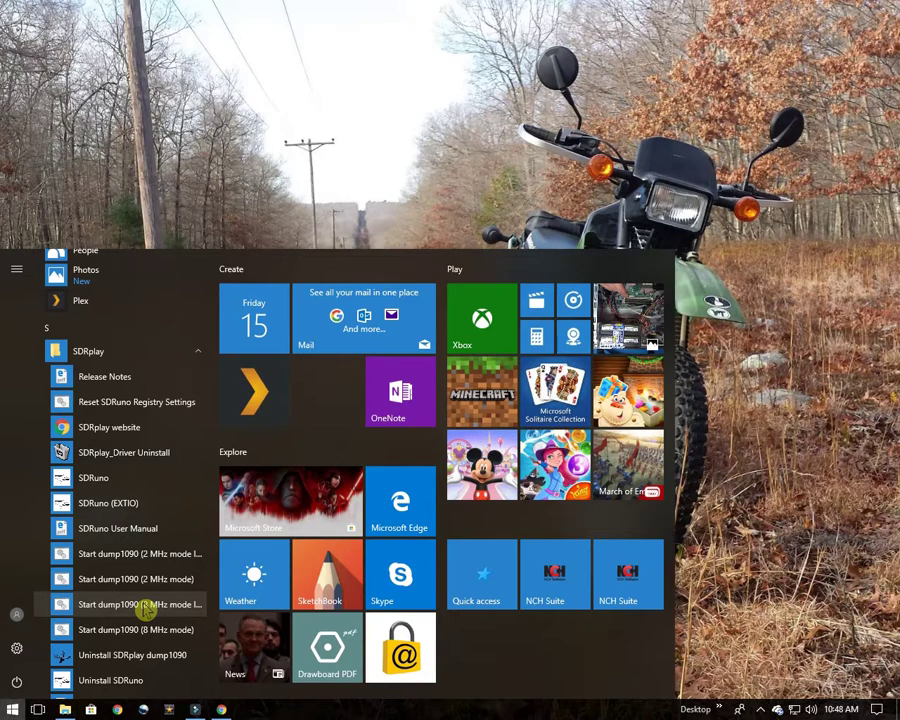
pyautogui.click(146, 605)
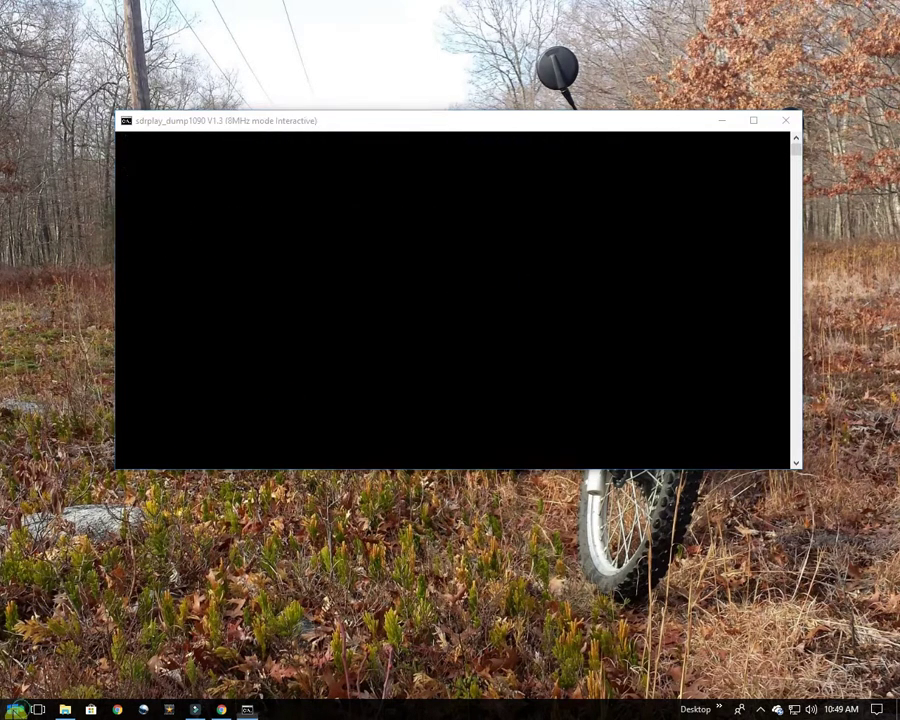
# Step: Search the installed programs for "virt" and switch to the Virtual Radar desktop app
pyautogui.click(12, 709)
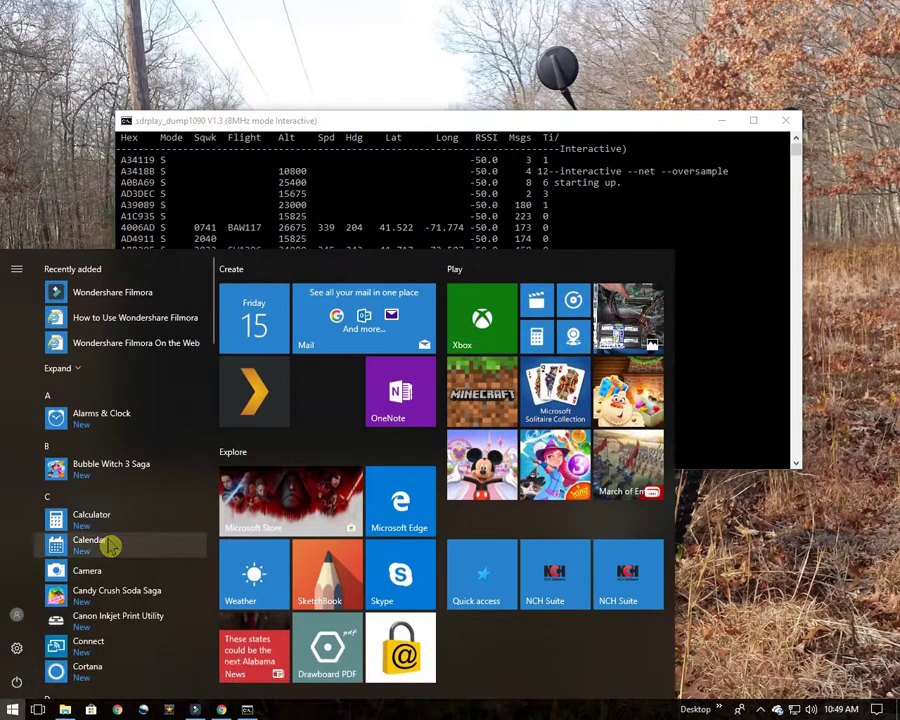
pyautogui.write('virt')
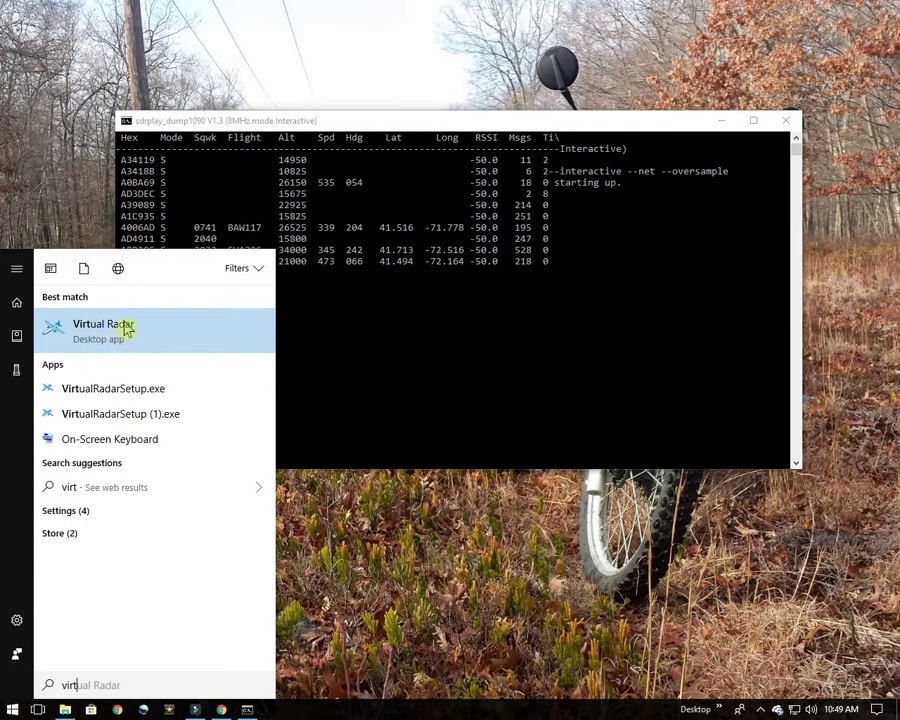
pyautogui.click(70, 335)
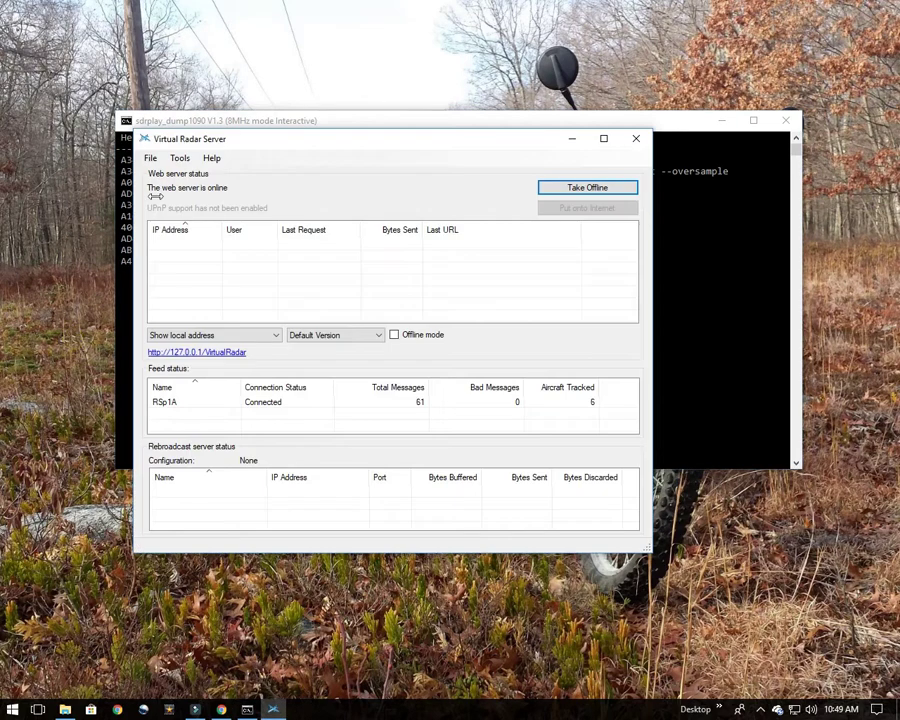
# Step: Open the server options for the existing receiver and correct its name to RSP1A
pyautogui.click(180, 158)
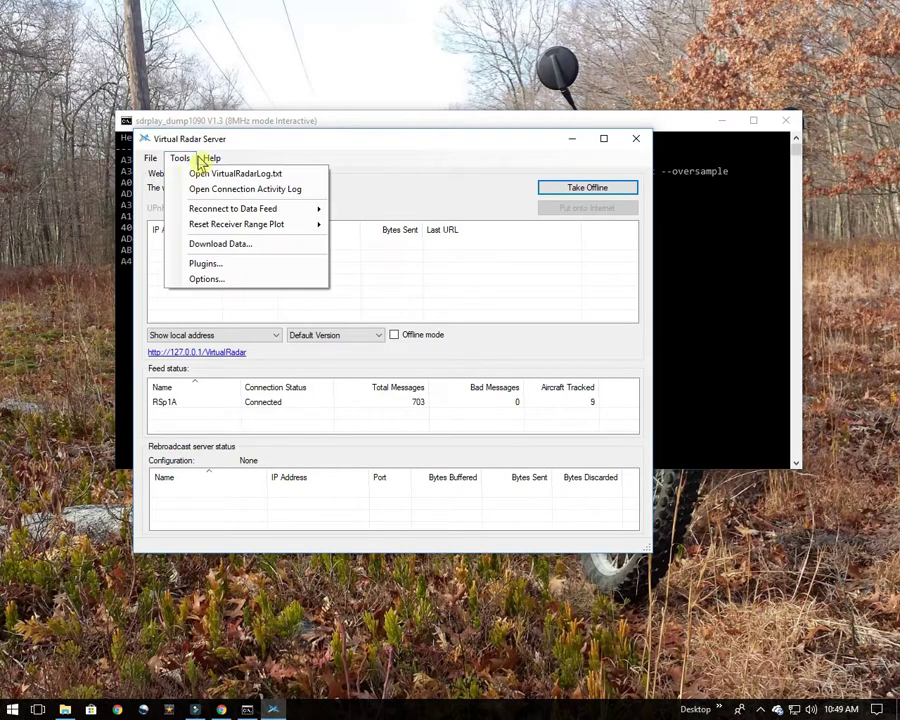
pyautogui.click(205, 281)
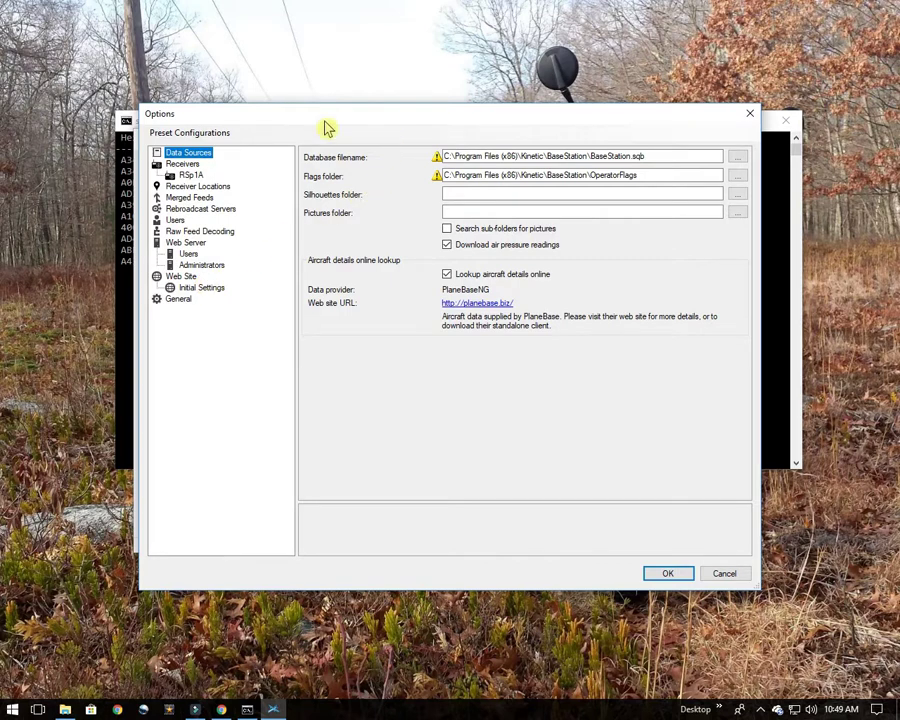
pyautogui.click(190, 177)
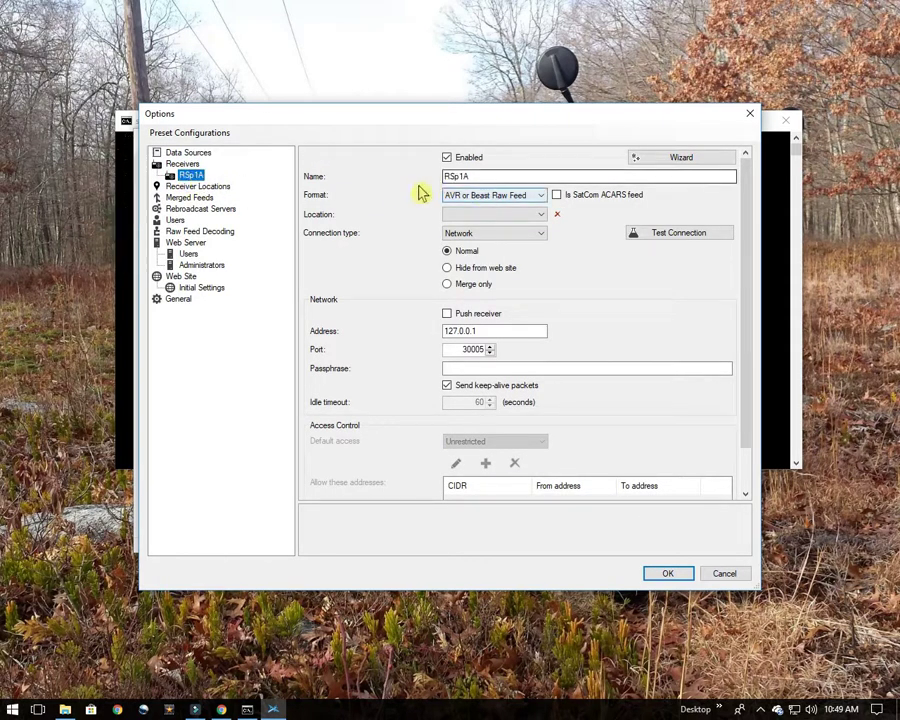
pyautogui.click(458, 177)
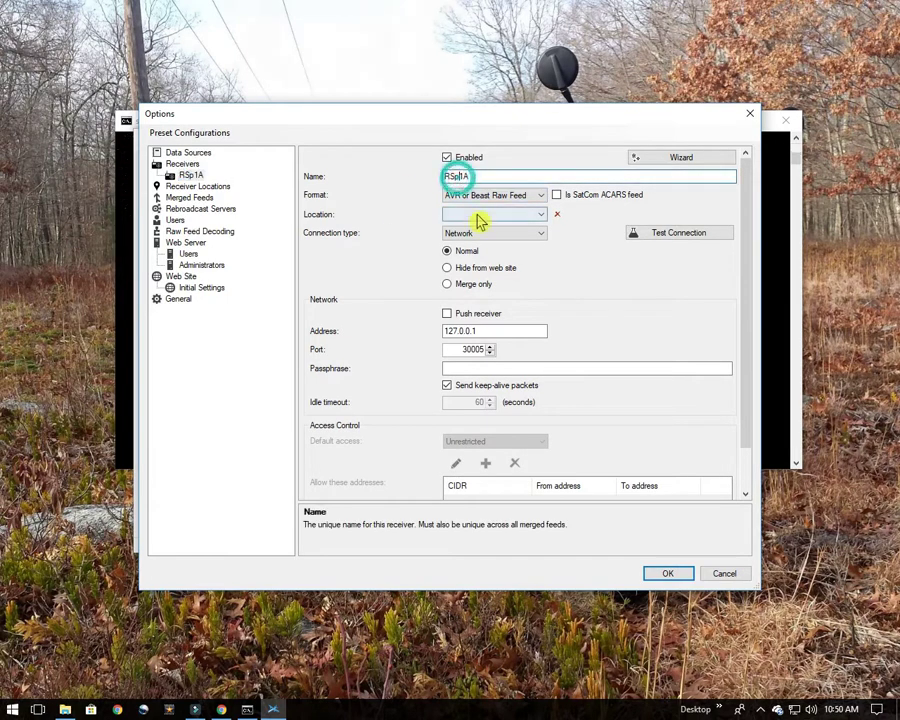
pyautogui.press('BackSpace')
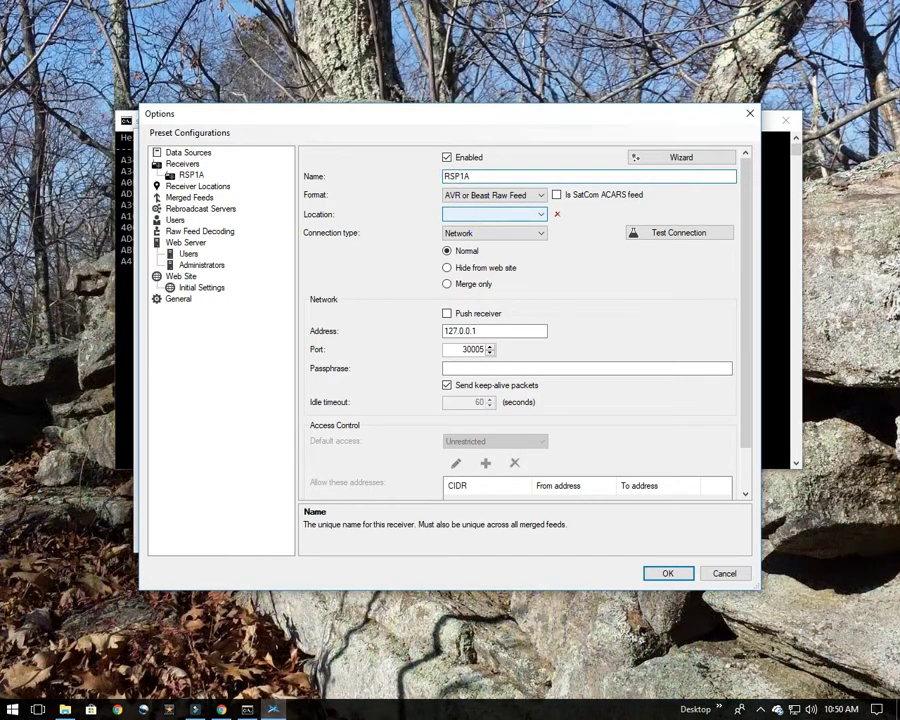
# Step: Choose AVR or Beast Raw Feed as the RSP1A receiver's data format
pyautogui.click(527, 212)
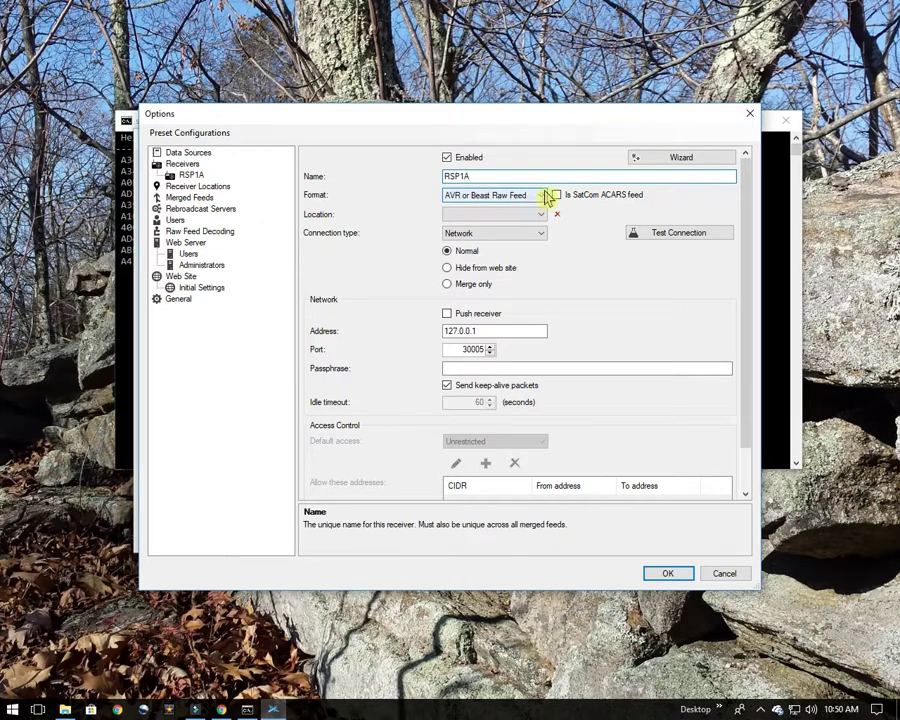
pyautogui.click(537, 198)
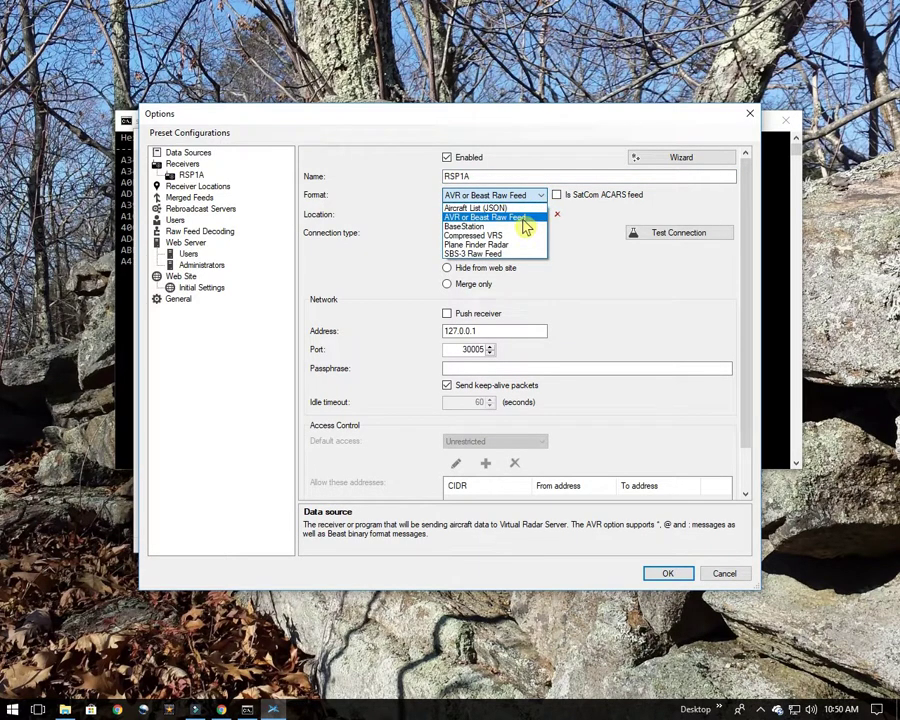
pyautogui.click(521, 218)
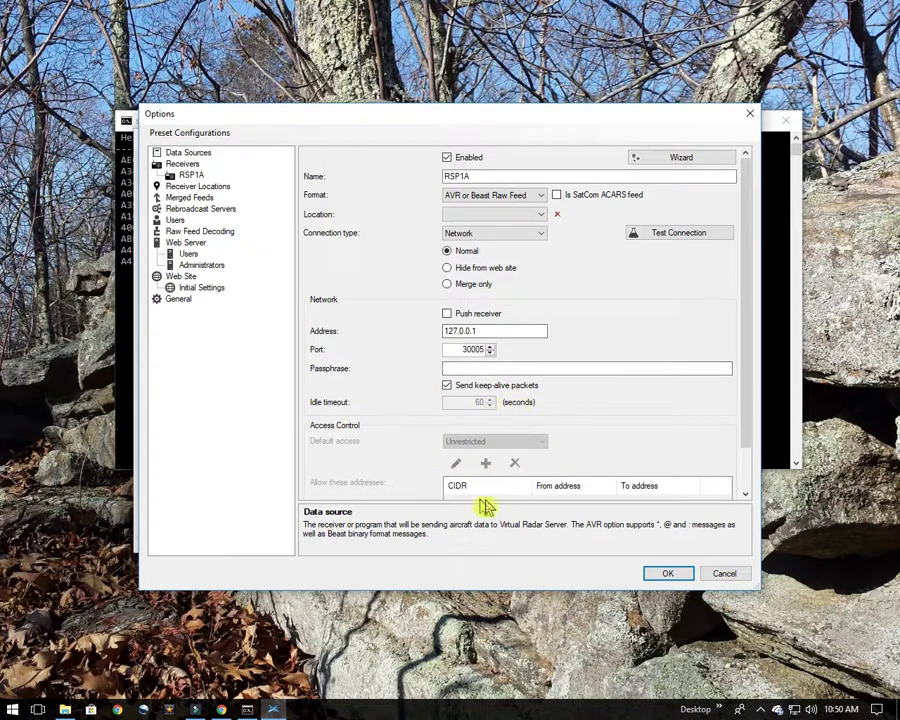
# Step: Test the RSP1A receiver's network connection and dismiss the result
pyautogui.moveTo(745, 375); pyautogui.dragTo(671, 257)
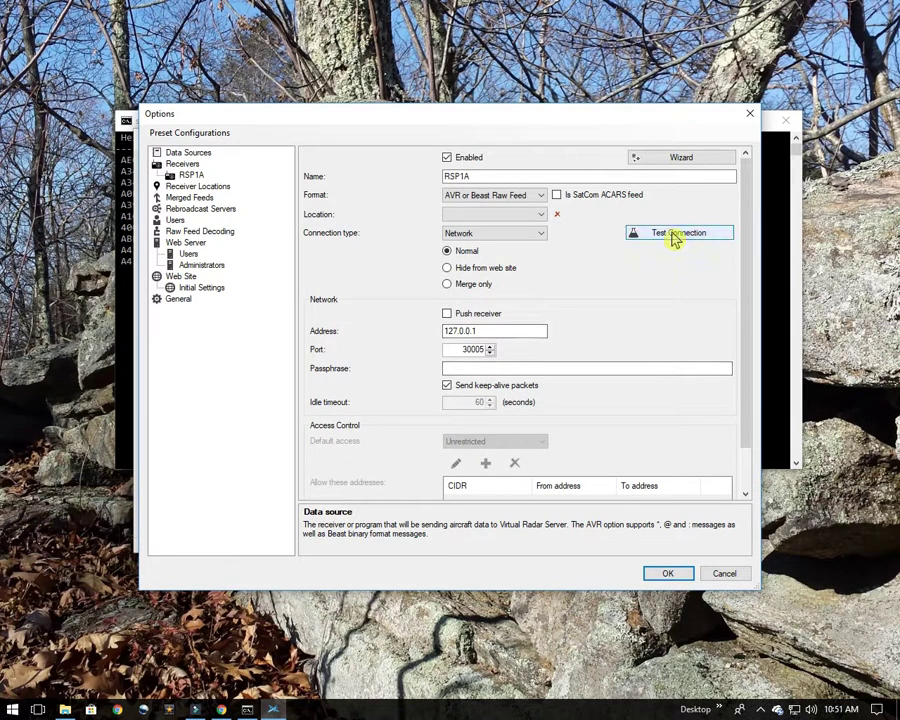
pyautogui.click(673, 236)
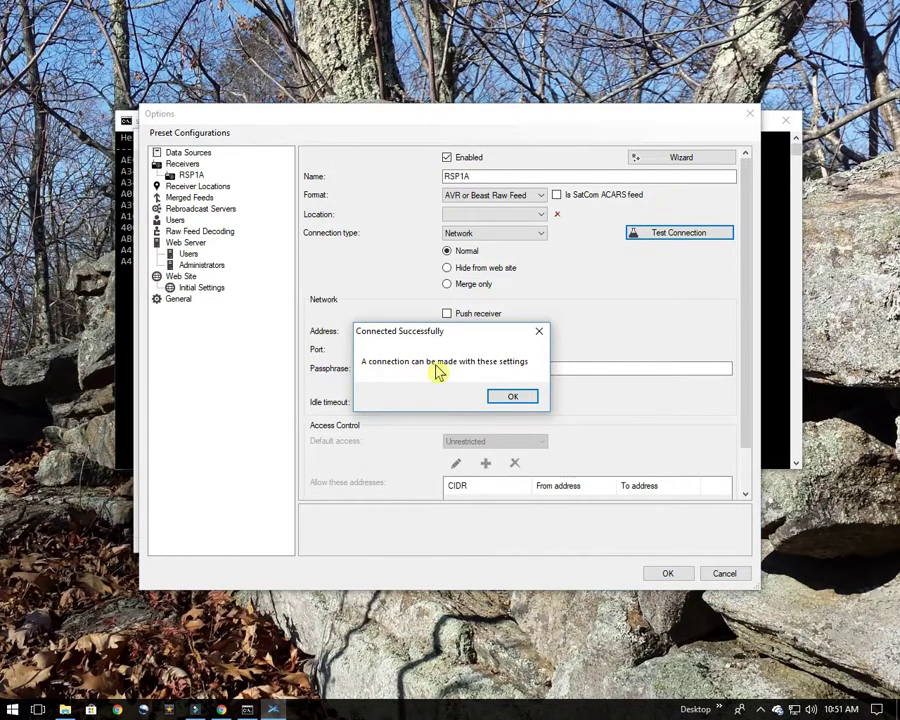
pyautogui.click(512, 397)
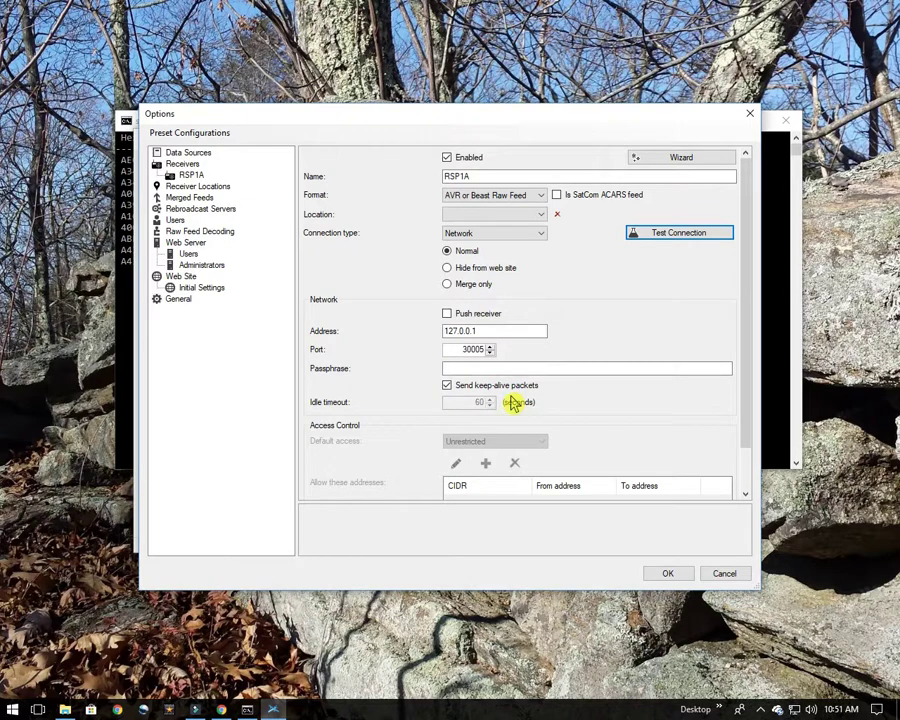
# Step: Save the receiver options and reconnect the RSP1A receiver to its data feed
pyautogui.click(670, 574)
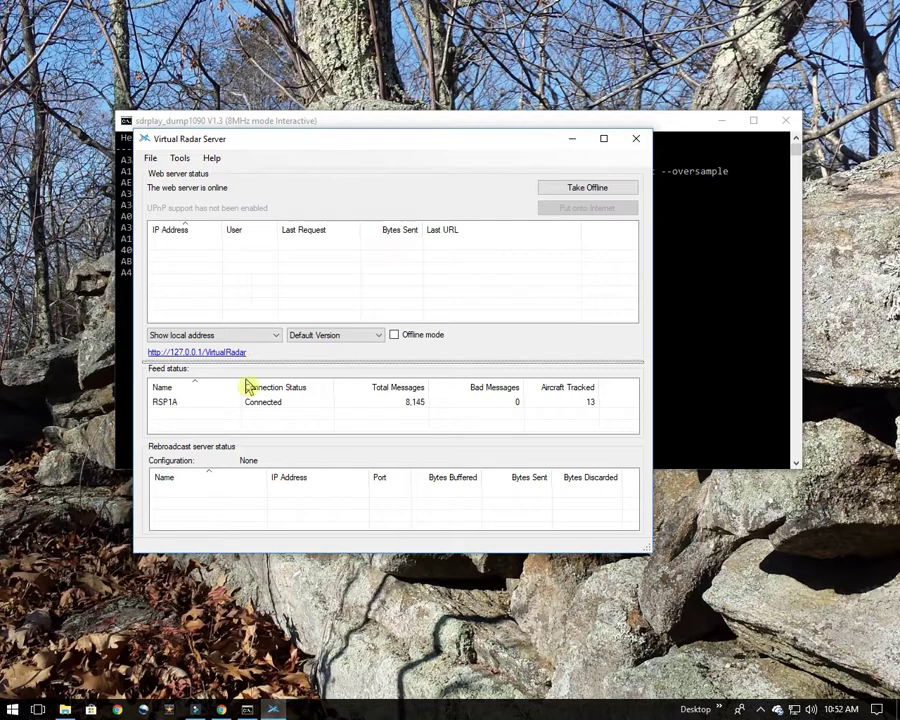
pyautogui.rightClick(171, 407)
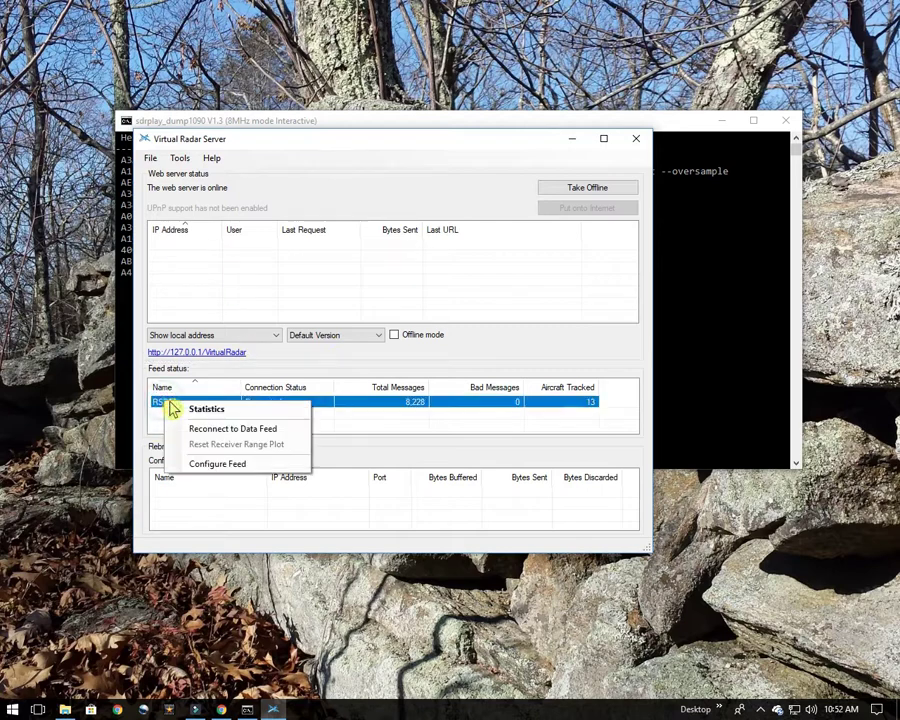
pyautogui.click(214, 433)
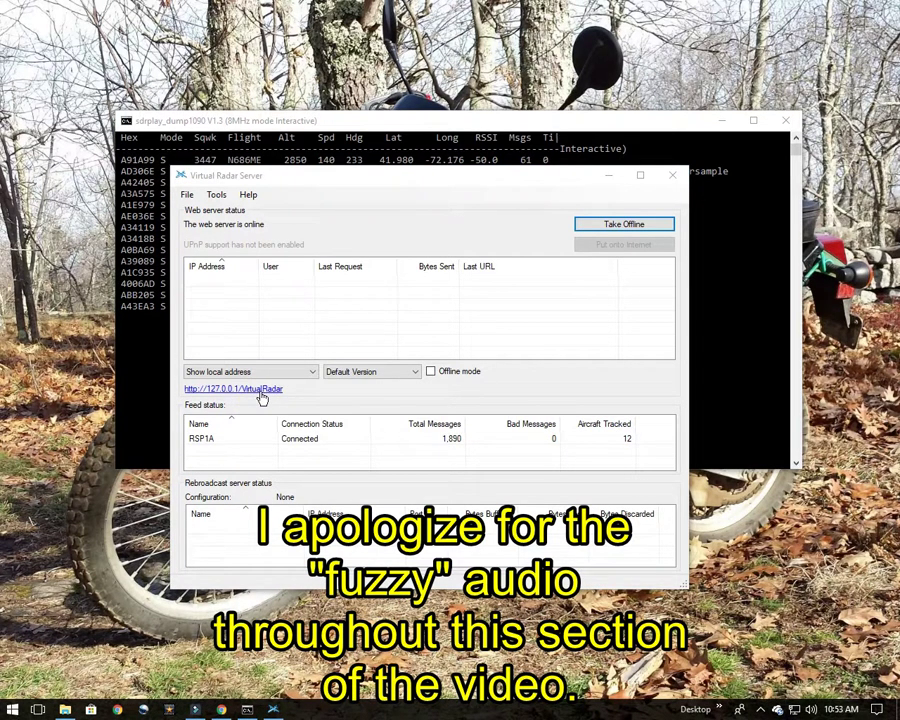
pyautogui.click(262, 398)
pyautogui.click(633, 450)
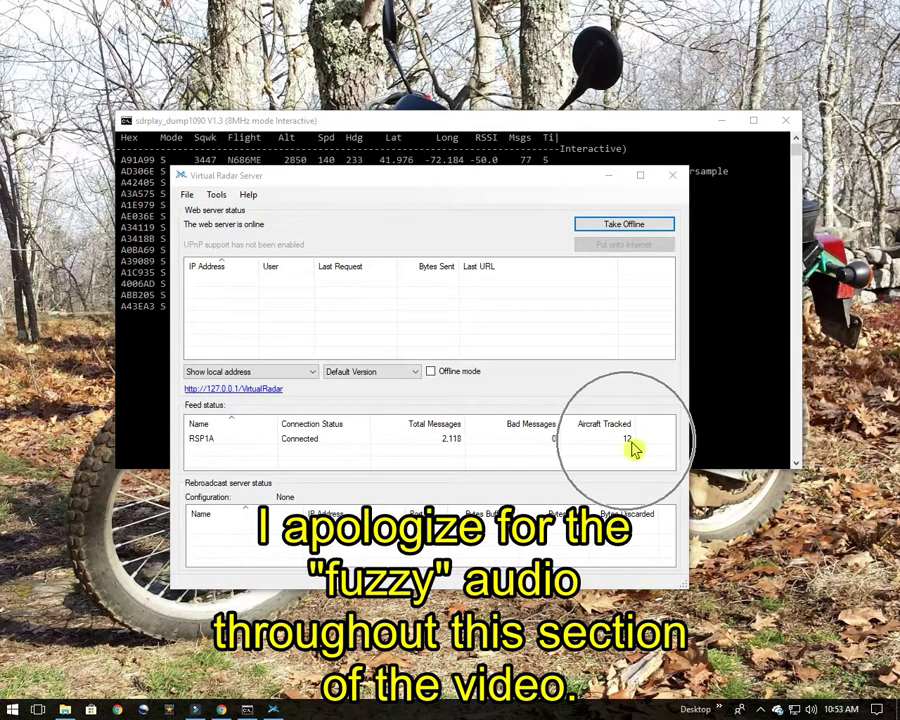
pyautogui.click(249, 389)
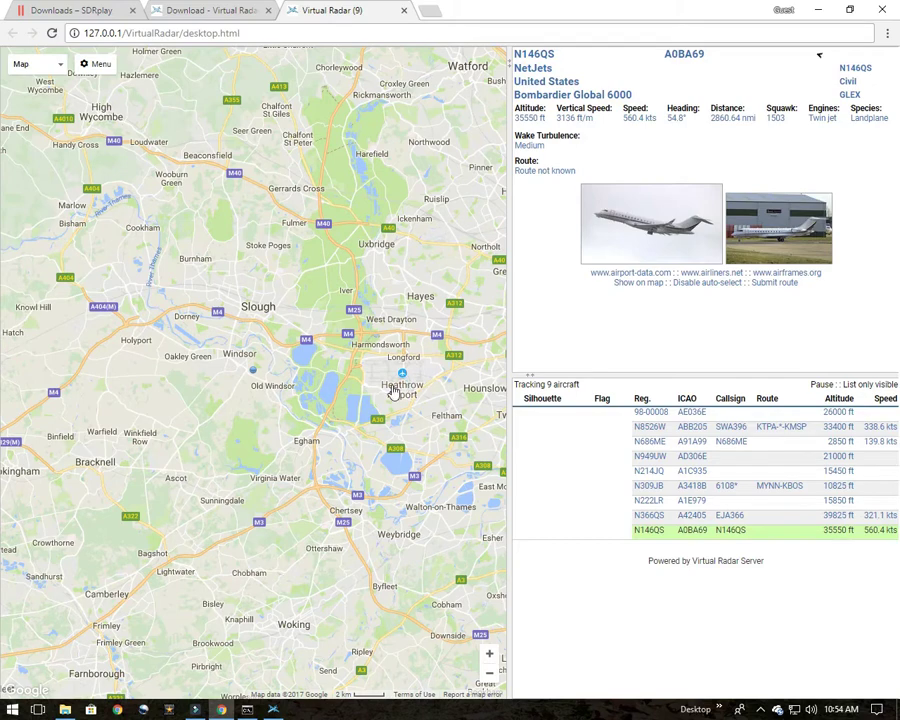
# Step: Find the tracked aircraft over New England on the map and show the details of N686ME near the Massachusetts–Connecticut border
pyautogui.scroll(-3, 355, 375)
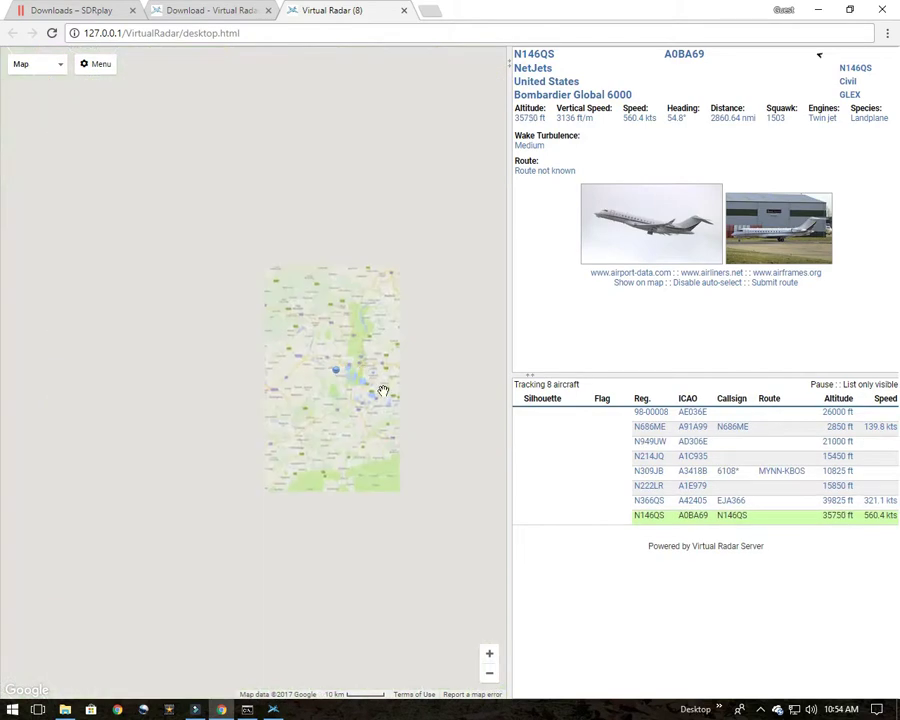
pyautogui.scroll(-5, 380, 390)
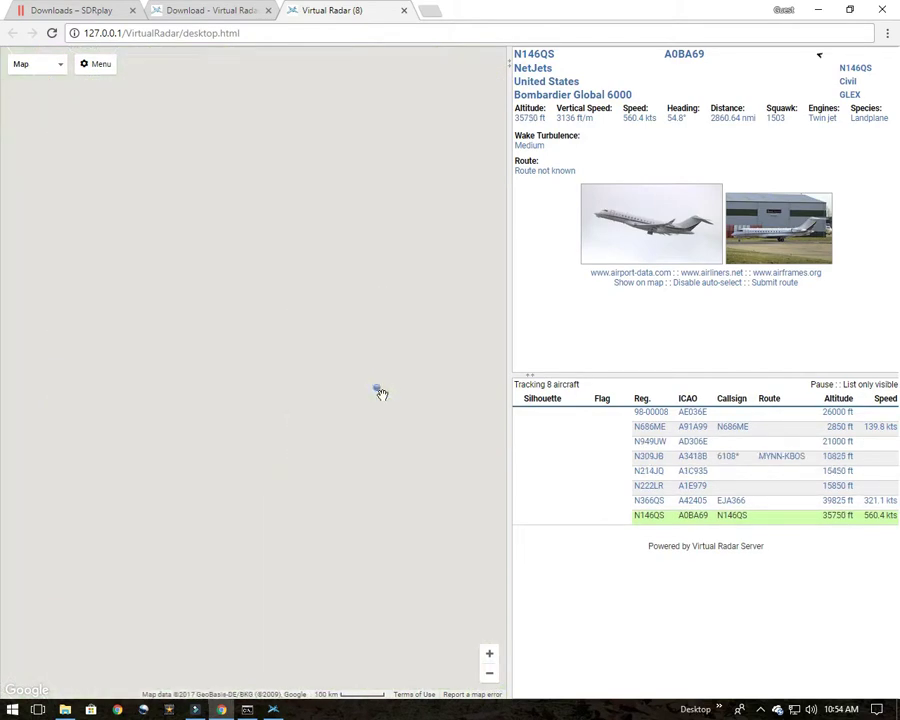
pyautogui.scroll(-2, 380, 390)
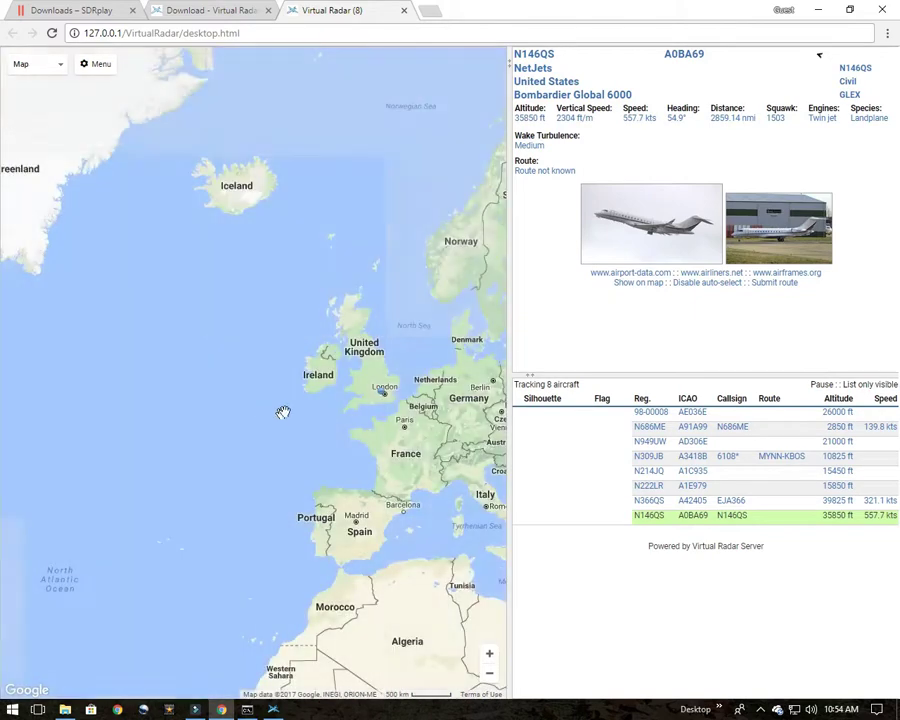
pyautogui.moveTo(383, 393); pyautogui.dragTo(423, 395)
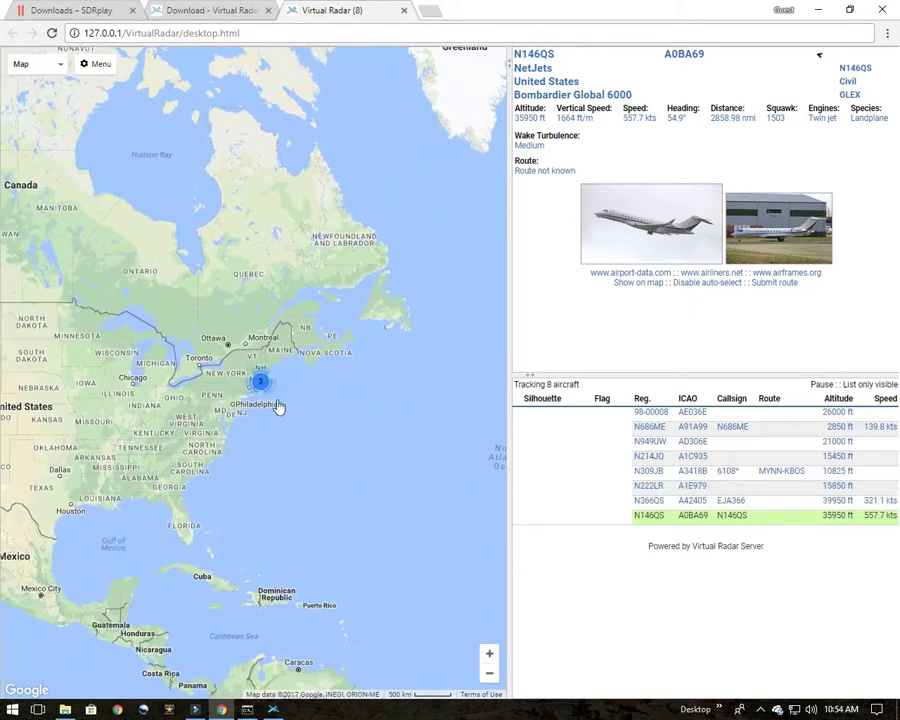
pyautogui.scroll(4, 252, 400)
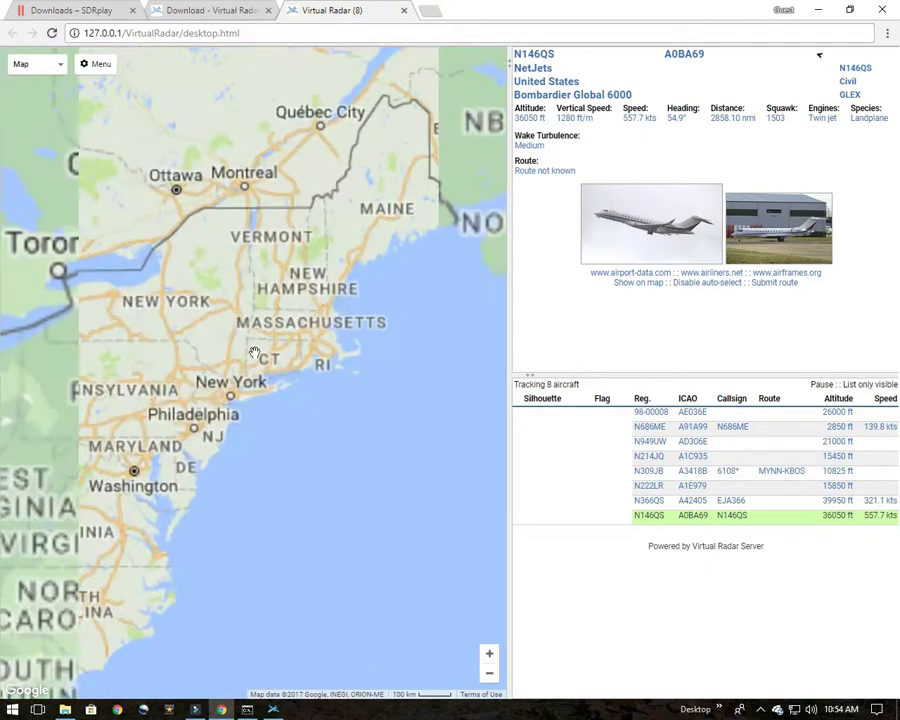
pyautogui.scroll(2, 298, 274)
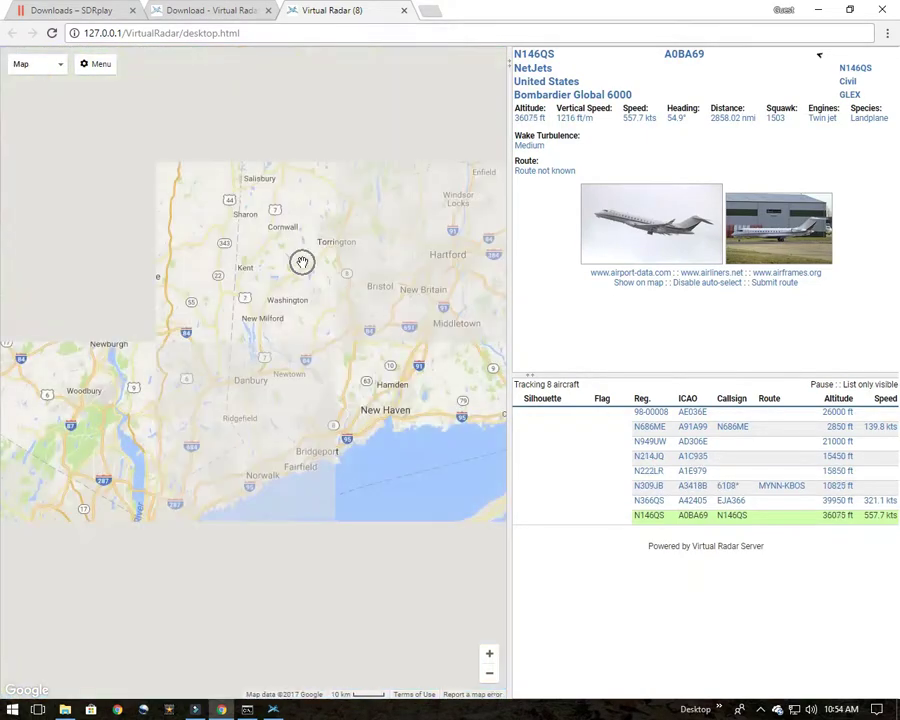
pyautogui.moveTo(330, 281); pyautogui.dragTo(125, 399)
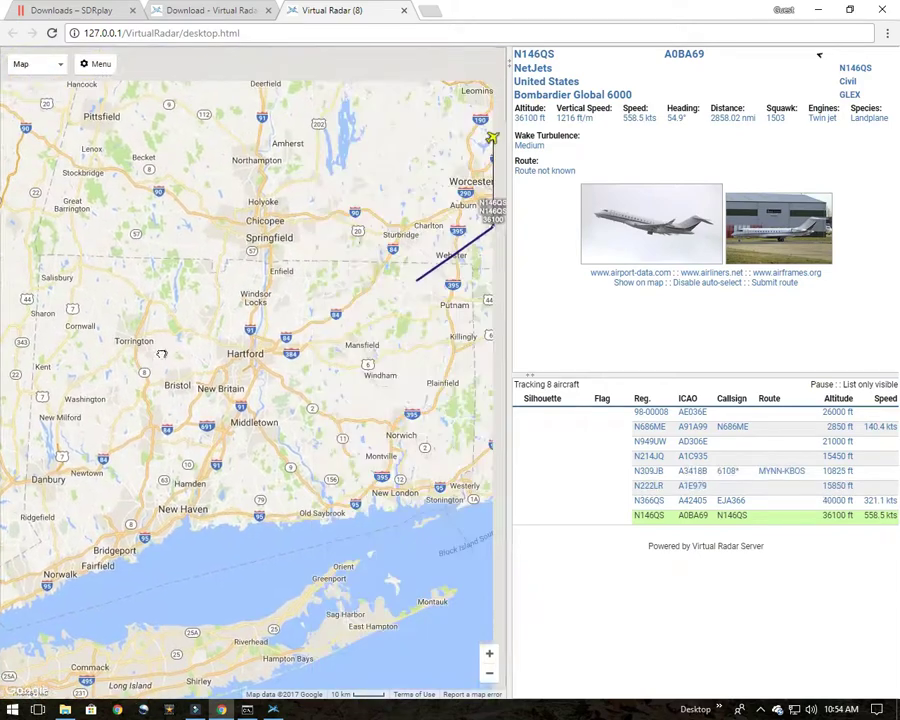
pyautogui.moveTo(266, 366); pyautogui.dragTo(273, 398)
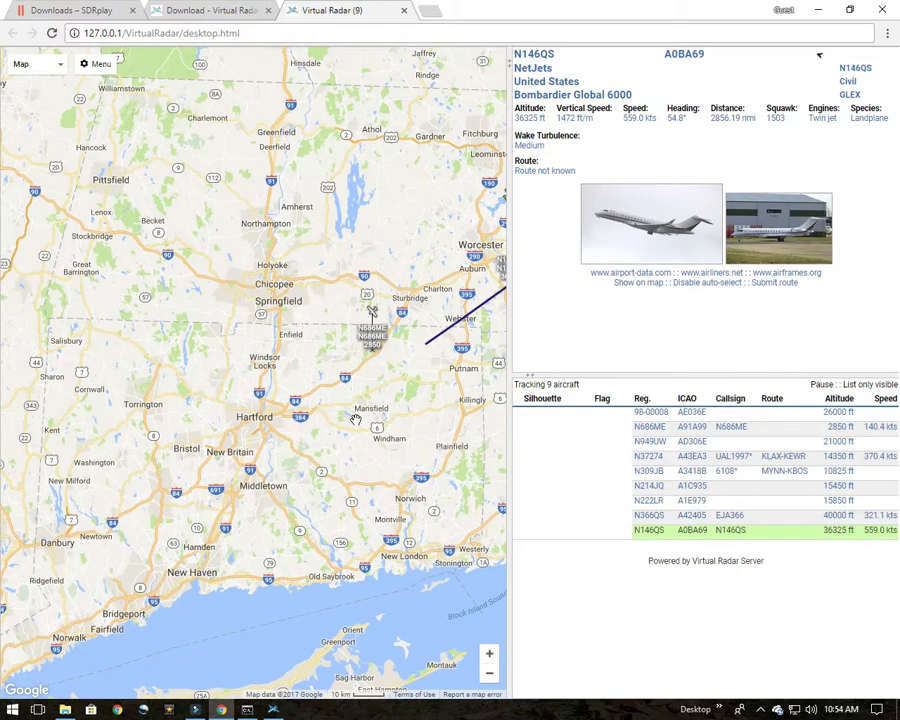
pyautogui.click(346, 345)
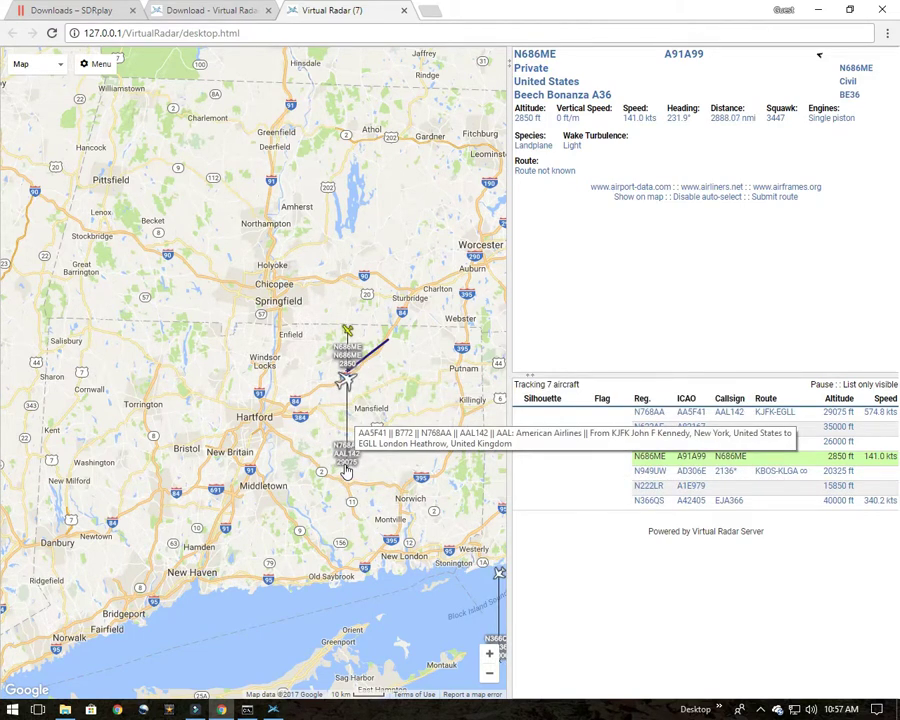
# Step: Show the details of American Airlines flight AAL142 on the KJFK-EGLL route
pyautogui.click(500, 576)
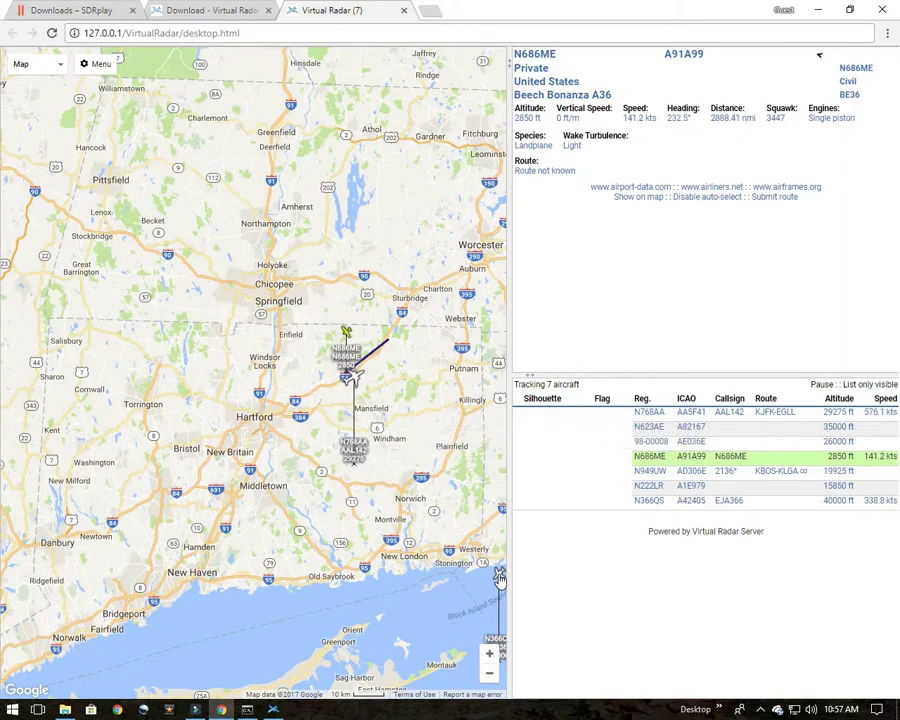
pyautogui.click(500, 576)
pyautogui.click(500, 576)
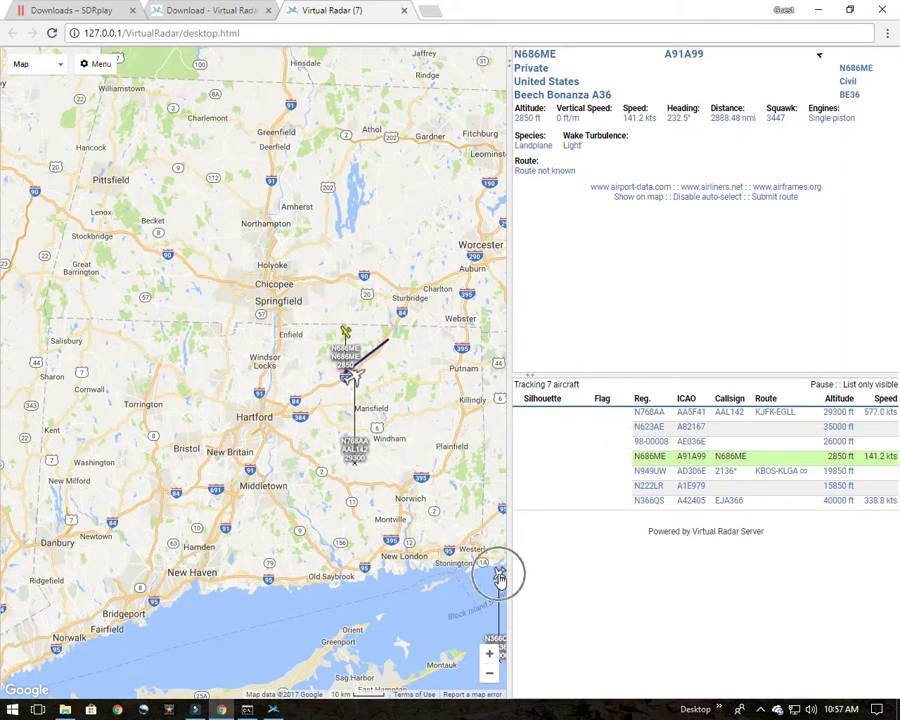
pyautogui.click(776, 428)
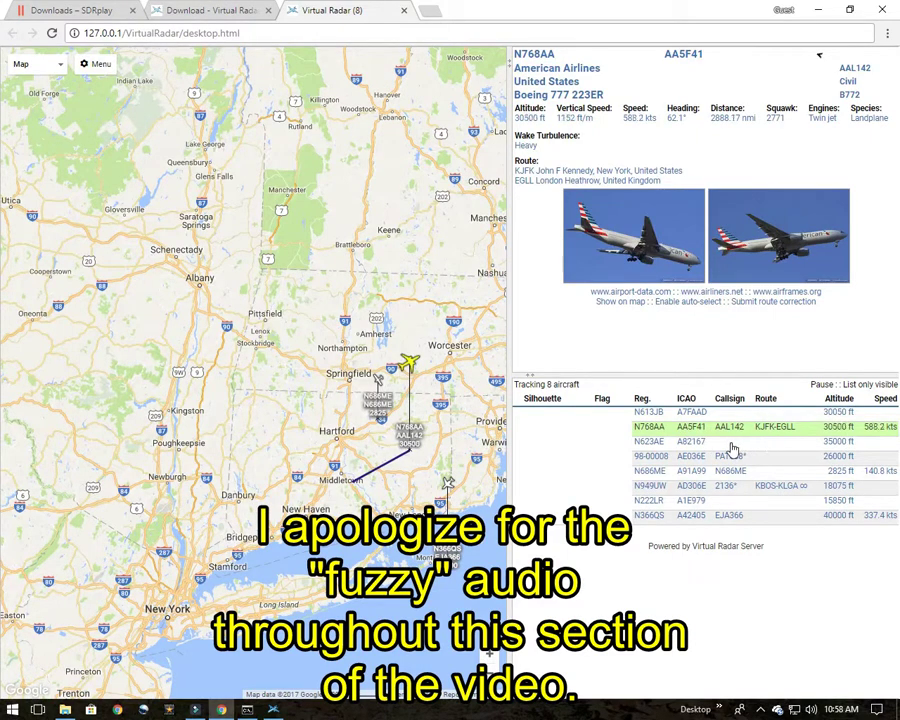
pyautogui.click(409, 366)
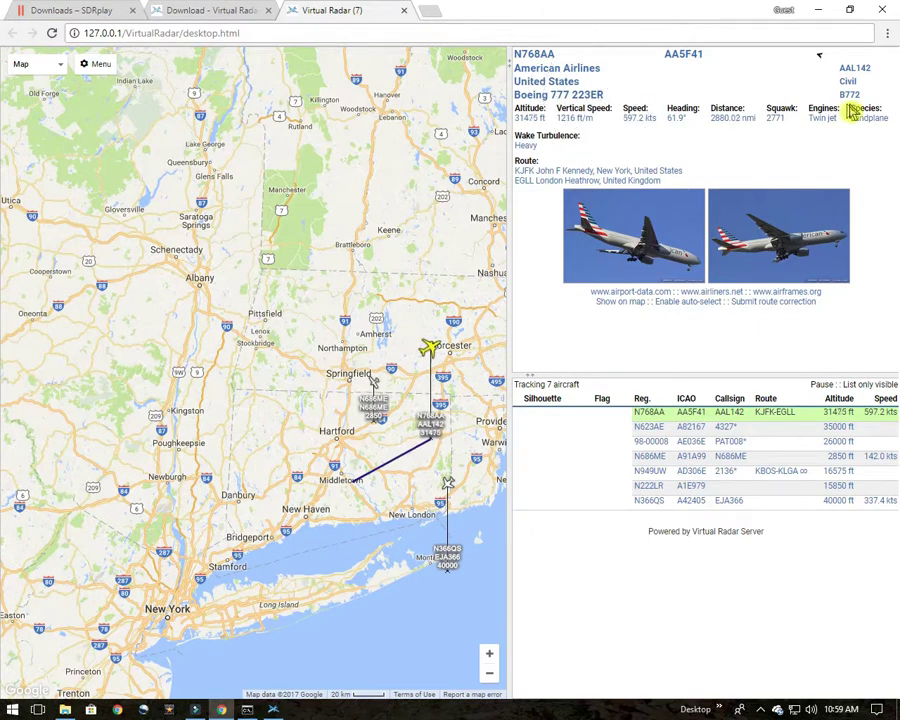
# Step: Switch the base map to Satellite imagery and return it to the standard Map style
pyautogui.moveTo(340, 80); pyautogui.dragTo(200, 73)
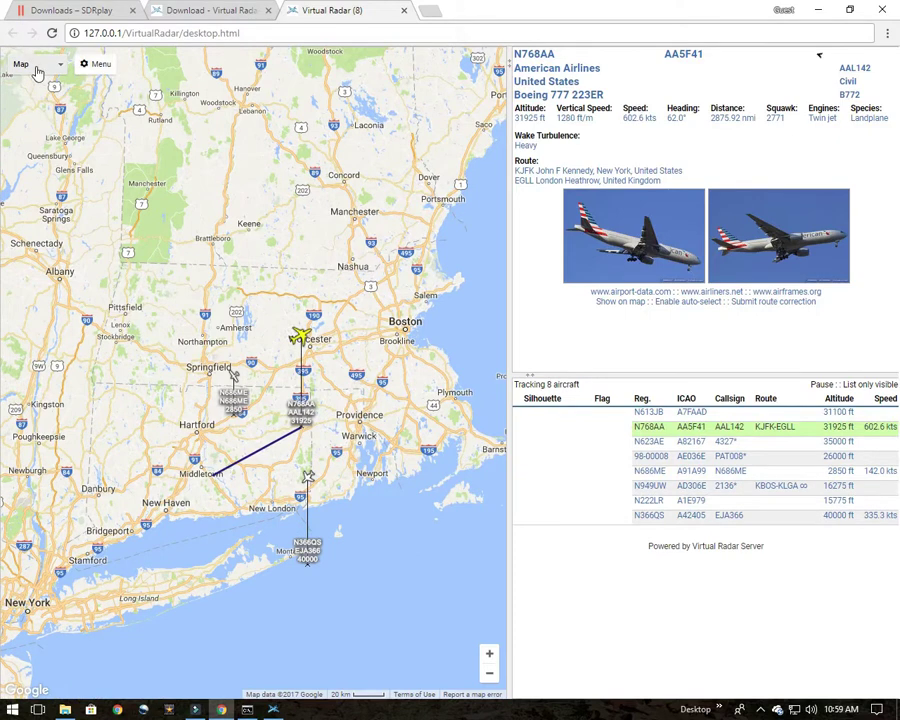
pyautogui.click(61, 70)
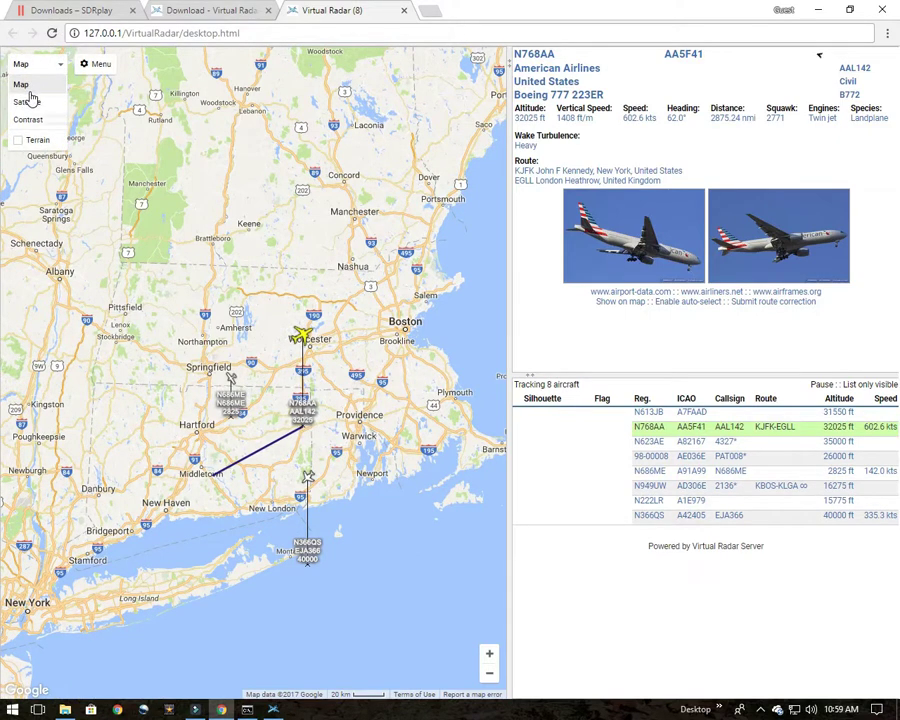
pyautogui.click(35, 100)
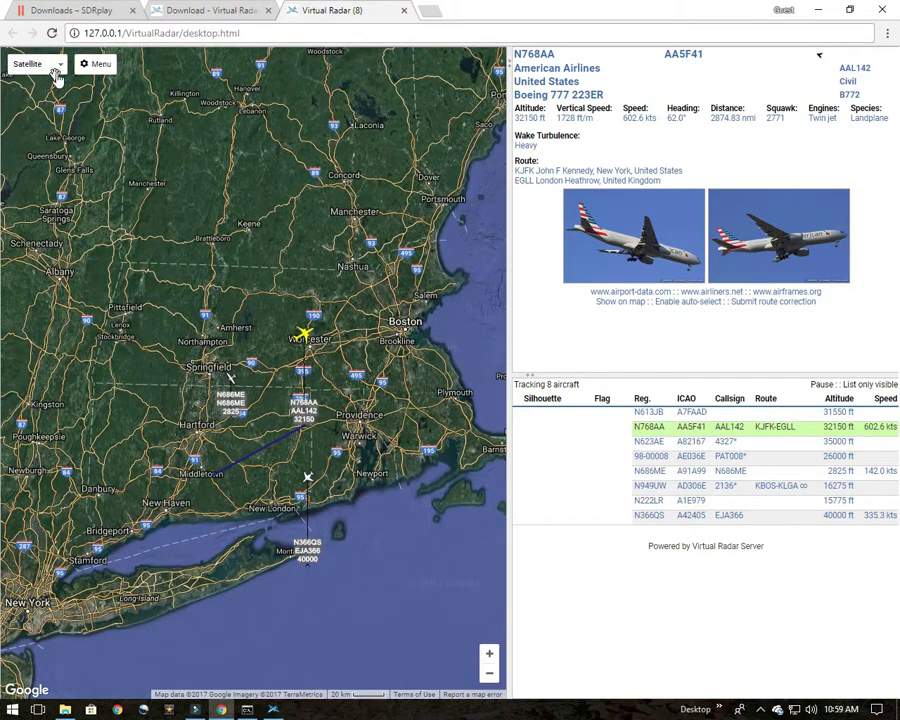
pyautogui.click(38, 64)
pyautogui.click(36, 85)
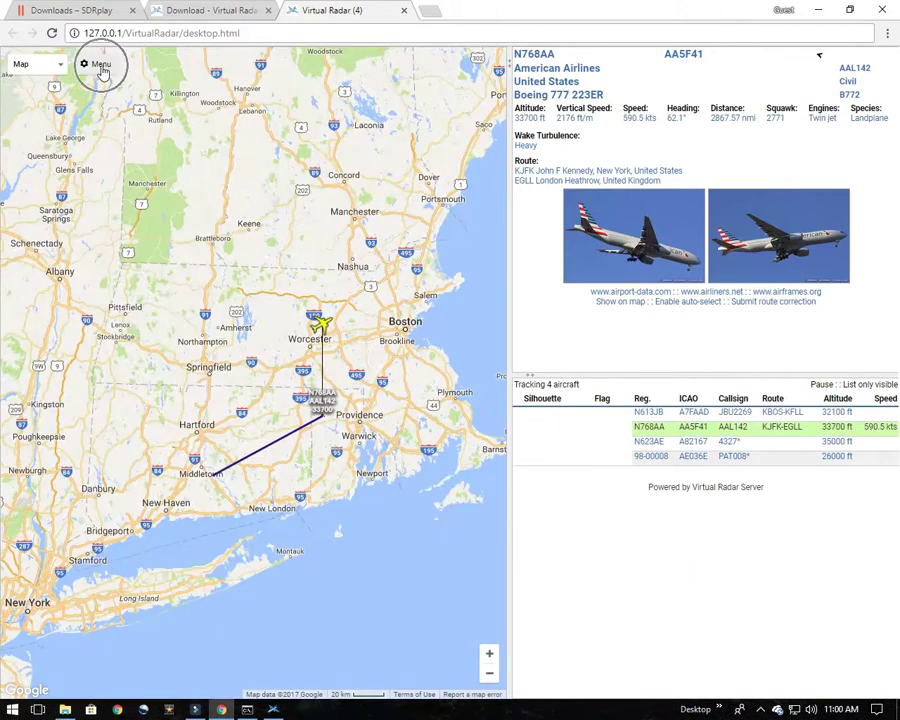
# Step: Look through the available map shortcuts and the audio volume choices
pyautogui.click(97, 64)
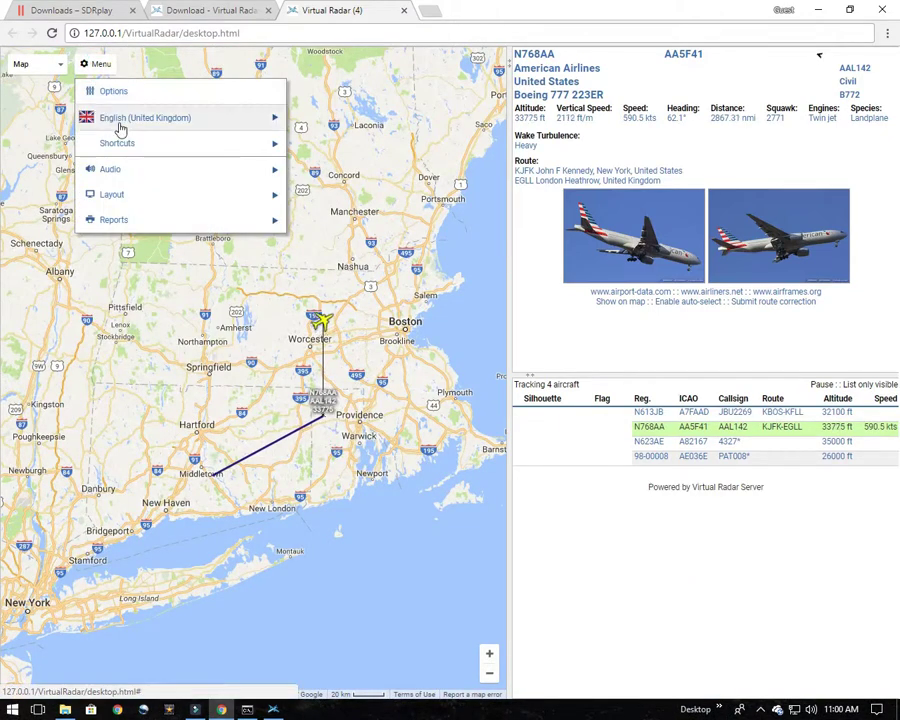
pyautogui.click(272, 143)
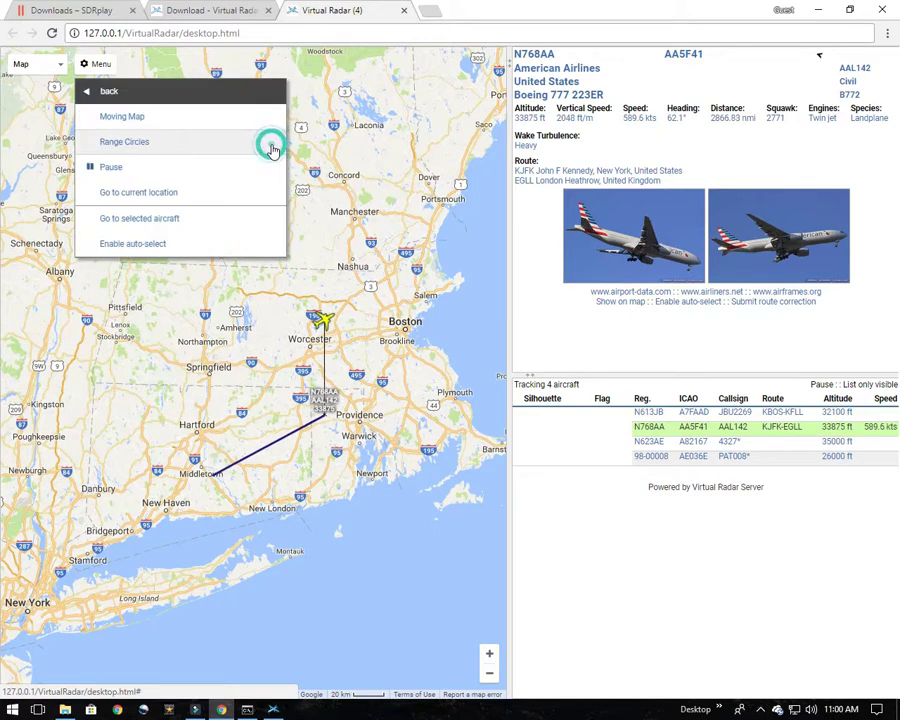
pyautogui.click(97, 94)
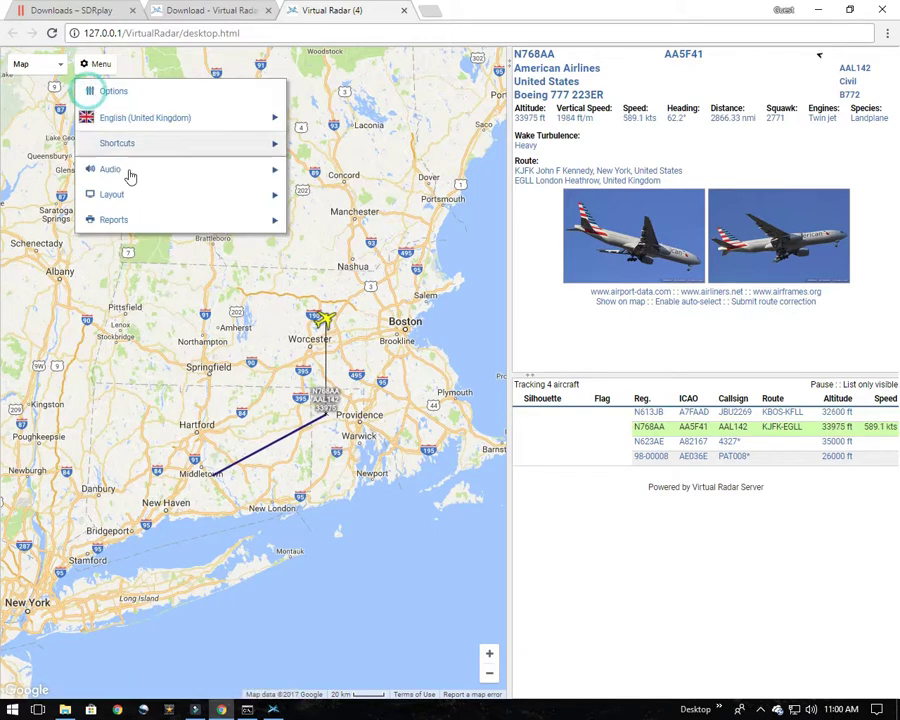
pyautogui.click(270, 174)
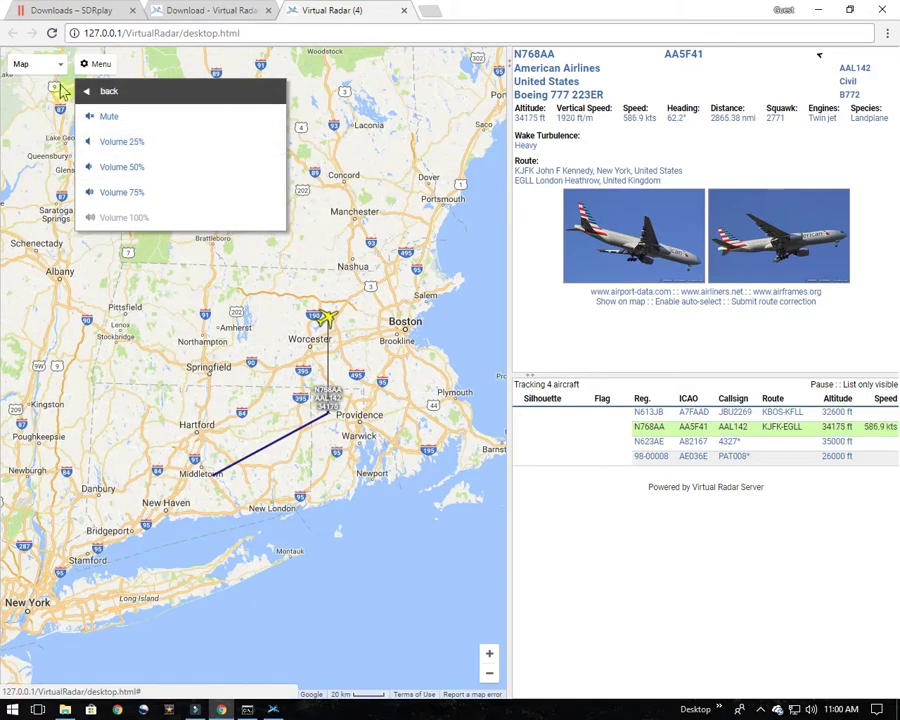
pyautogui.click(88, 93)
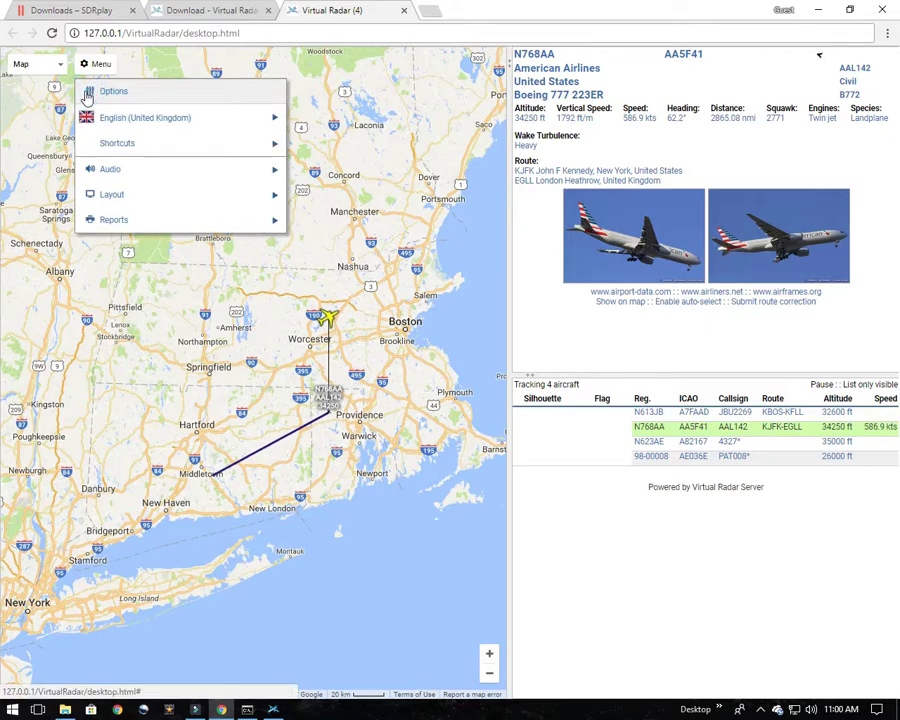
# Step: Try the "Tall Detail, Map Top" page layout and return to the Classic layout
pyautogui.click(137, 204)
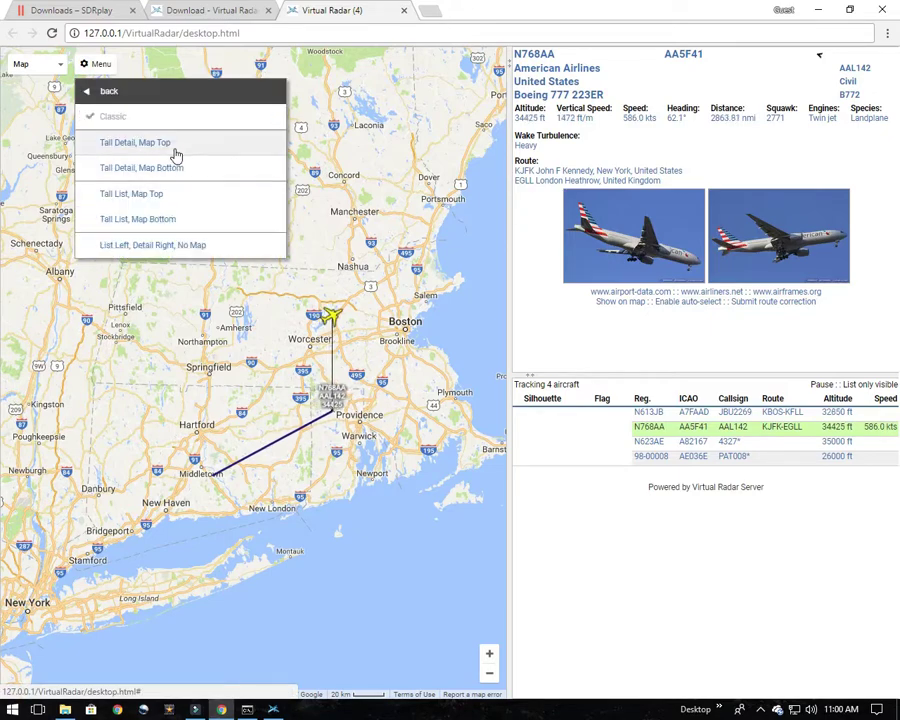
pyautogui.click(122, 145)
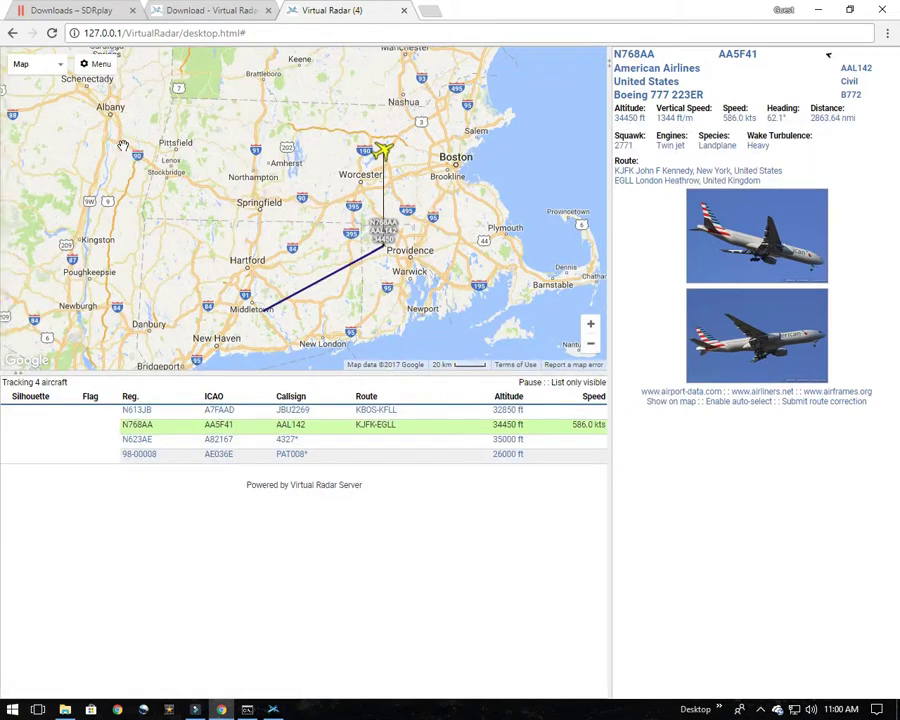
pyautogui.click(95, 64)
pyautogui.click(118, 196)
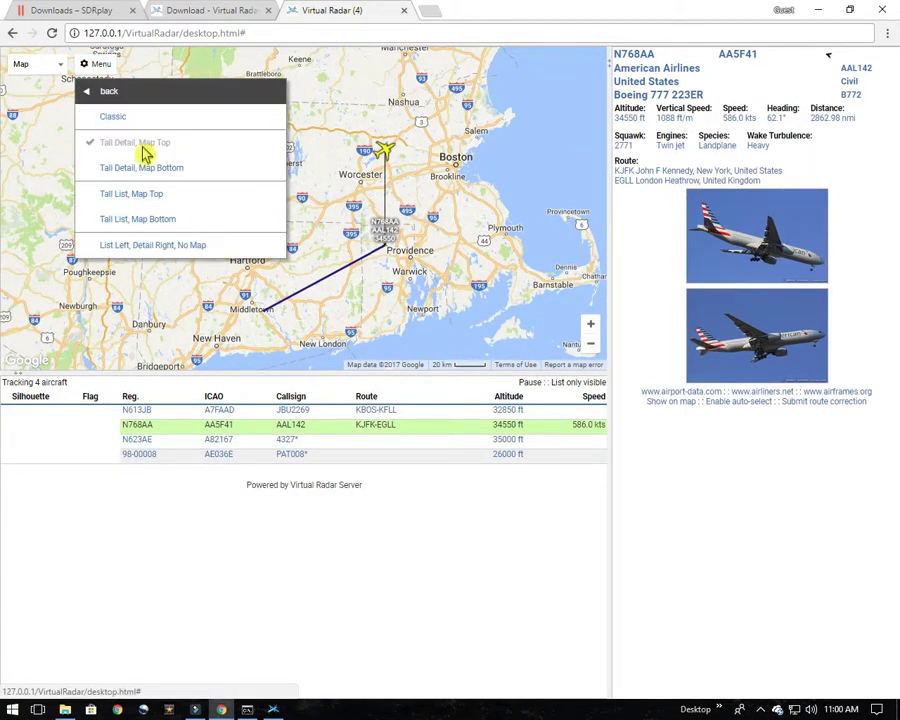
pyautogui.click(113, 117)
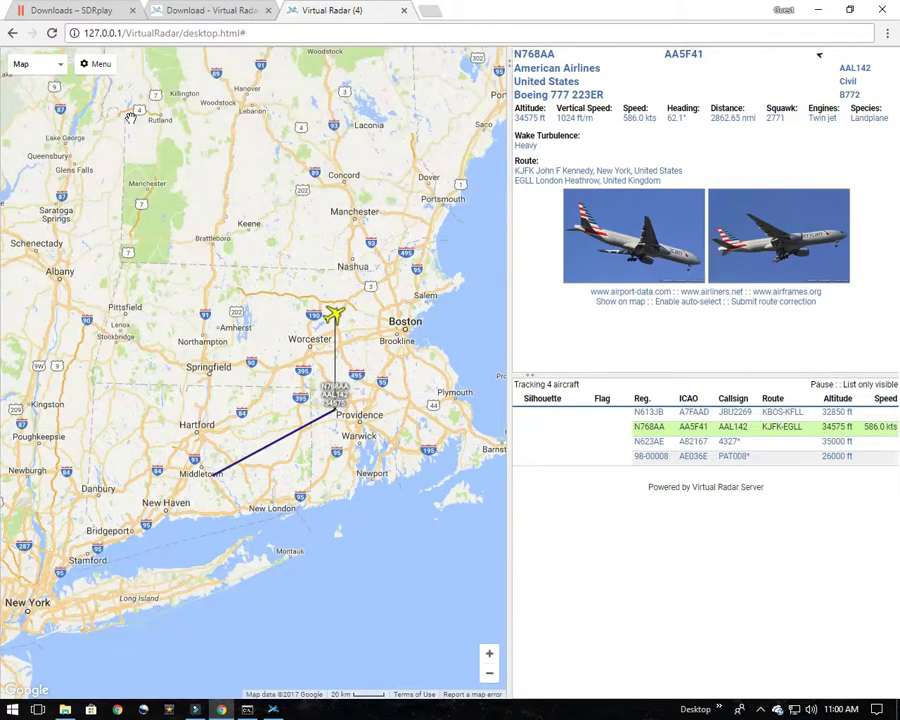
# Step: Enable "Announce details of selected aircraft" in the general audio options
pyautogui.click(87, 67)
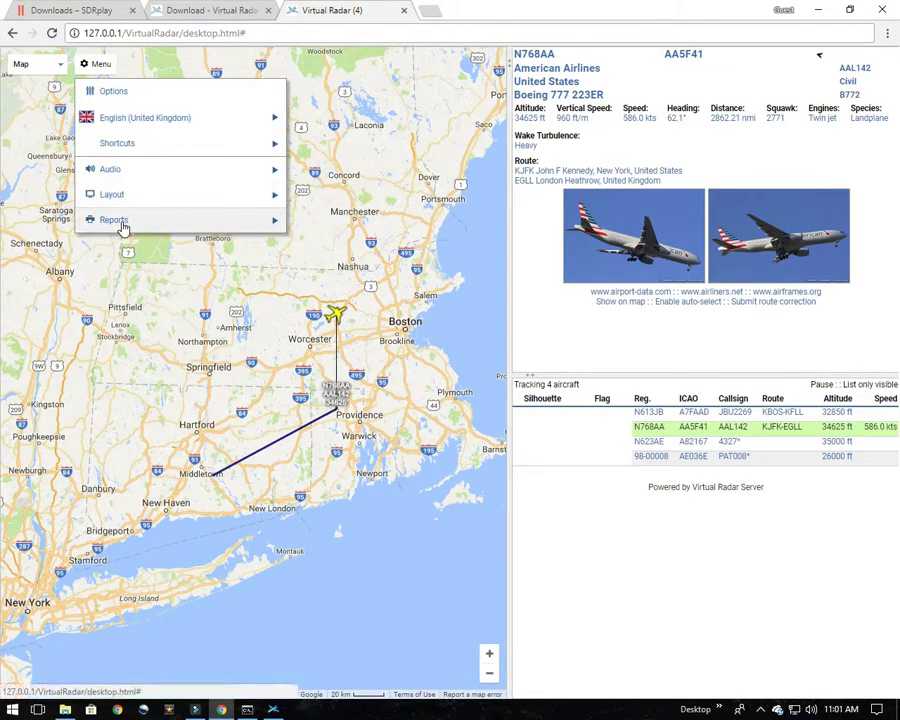
pyautogui.click(271, 226)
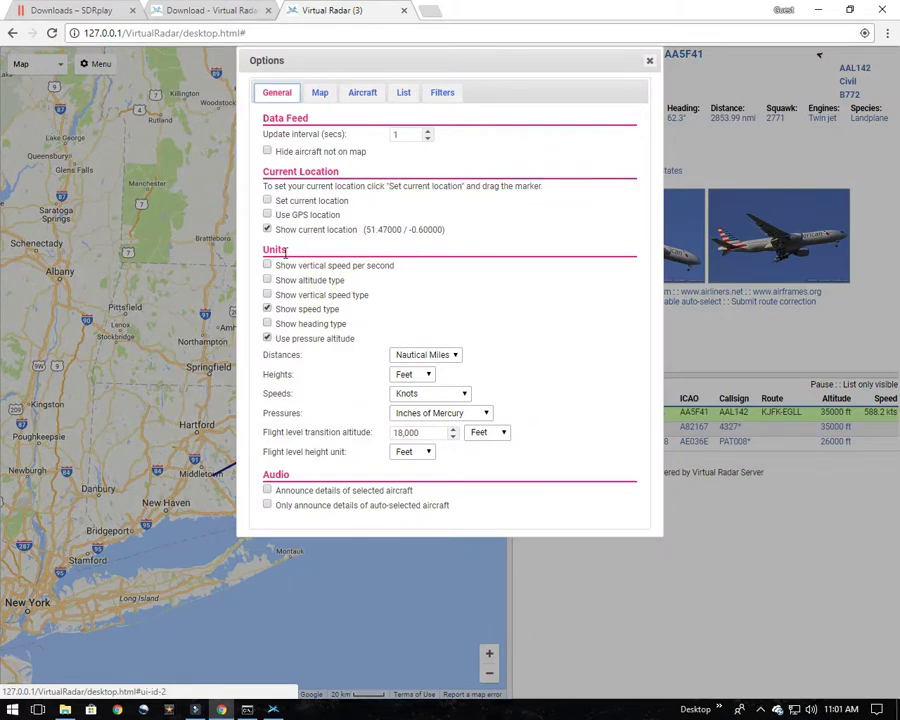
pyautogui.click(267, 491)
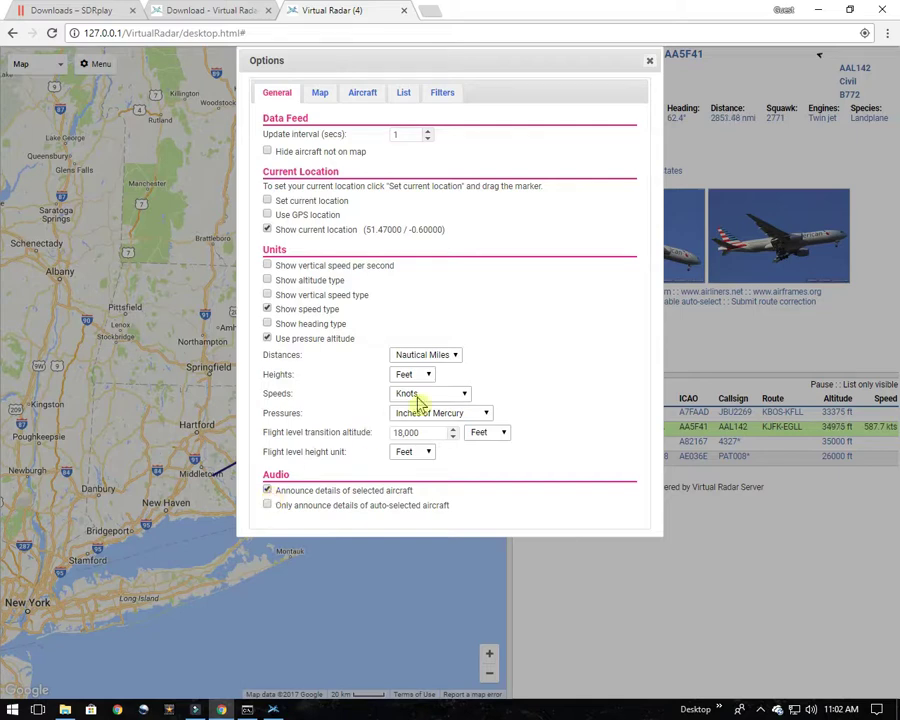
# Step: Review the Map, Aircraft, List and Filters option pages, return to the general options, and close the options dialog
pyautogui.click(320, 92)
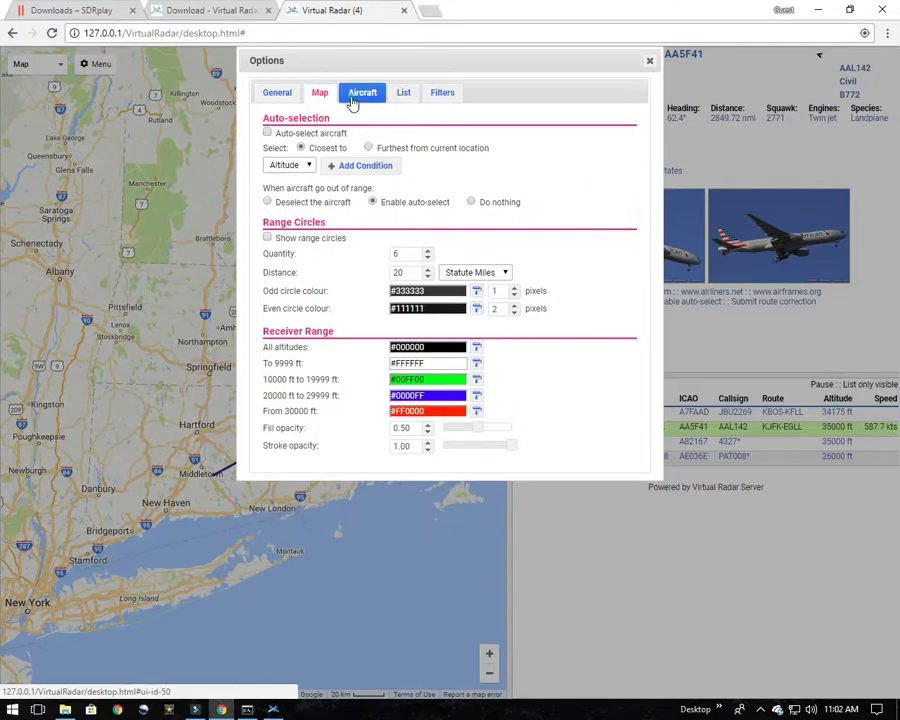
pyautogui.click(352, 97)
pyautogui.click(398, 98)
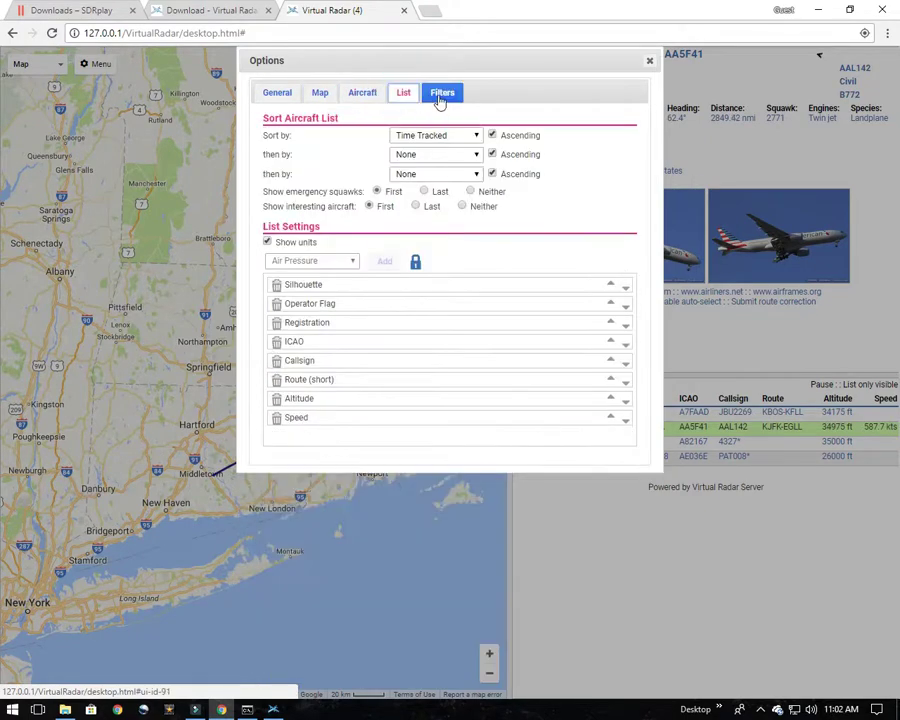
pyautogui.click(439, 95)
pyautogui.click(403, 95)
pyautogui.click(357, 94)
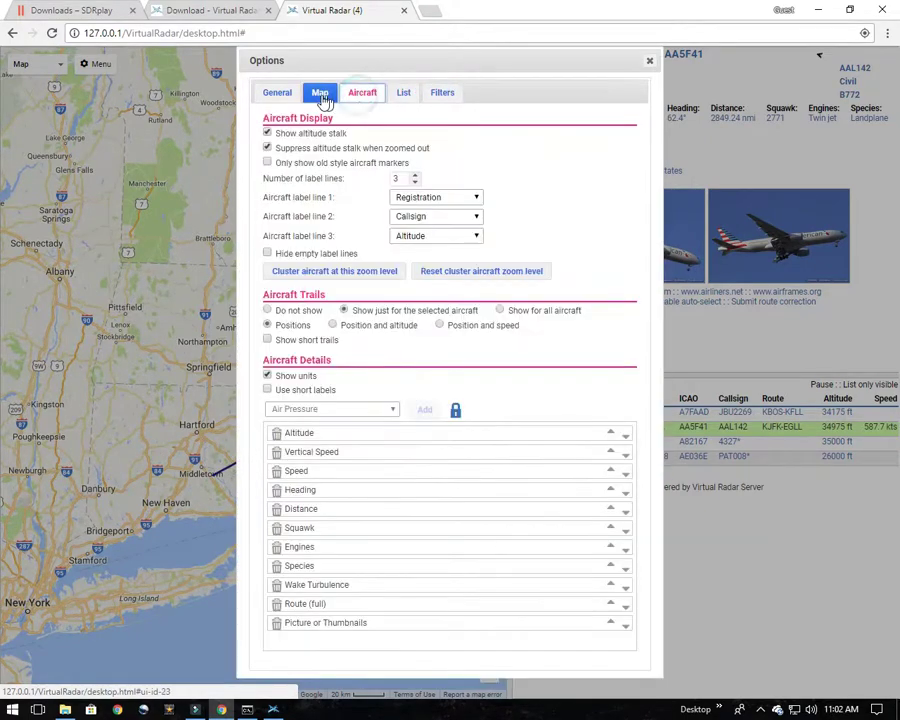
pyautogui.click(318, 91)
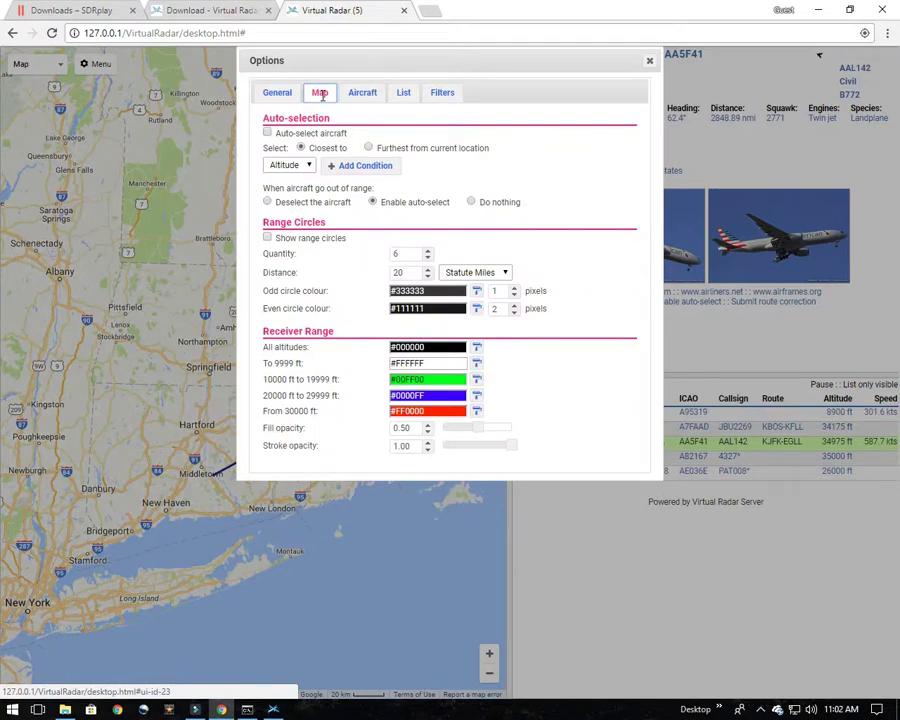
pyautogui.click(287, 93)
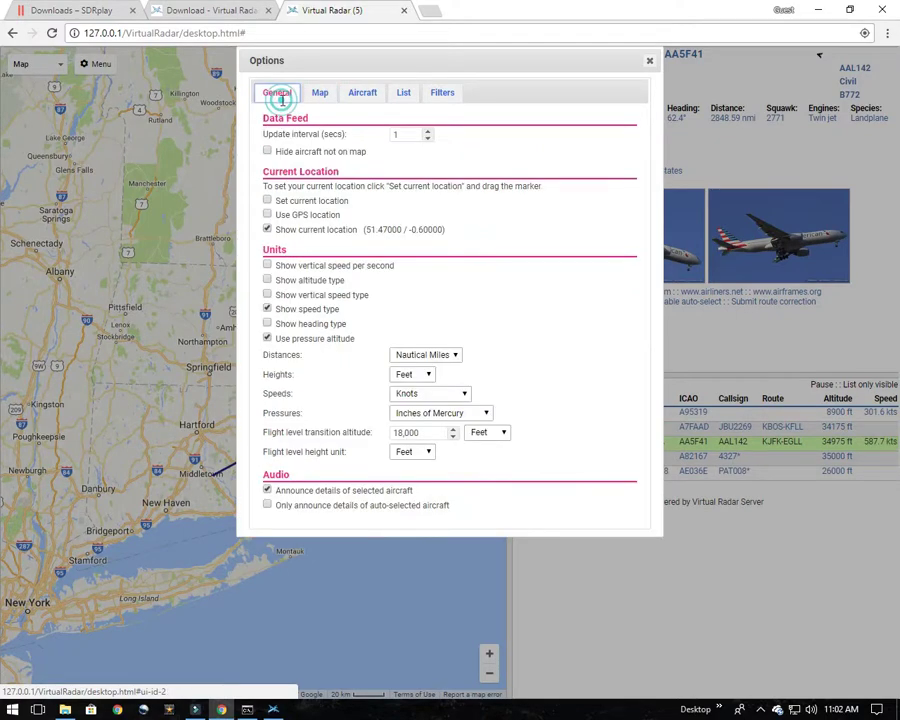
pyautogui.press('Escape')
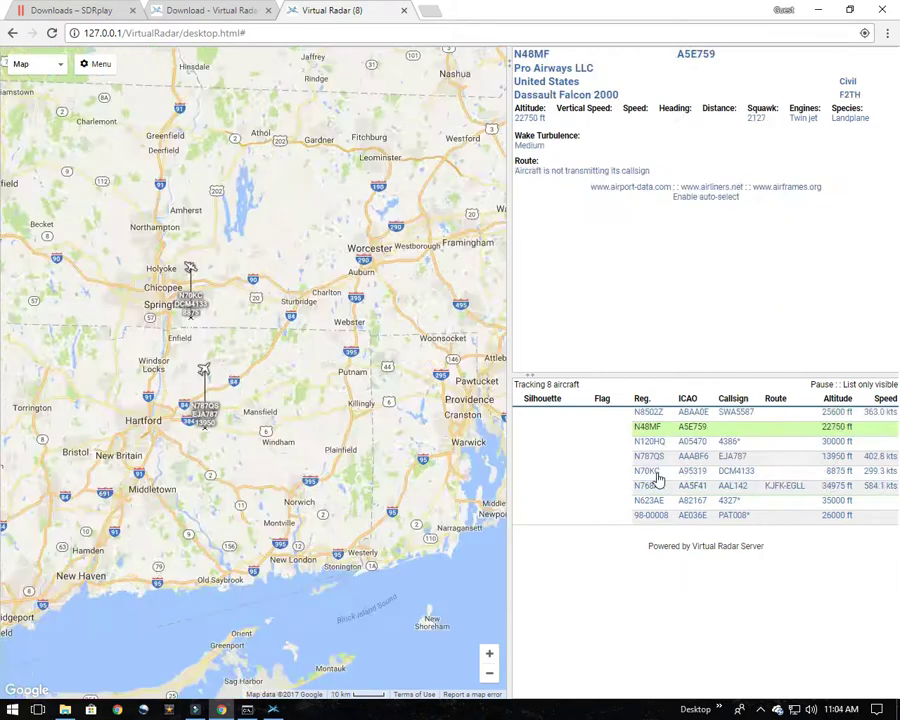
# Step: Select aircraft N70KC in the tracked aircraft list to show its details and hear them announced
pyautogui.click(647, 470)
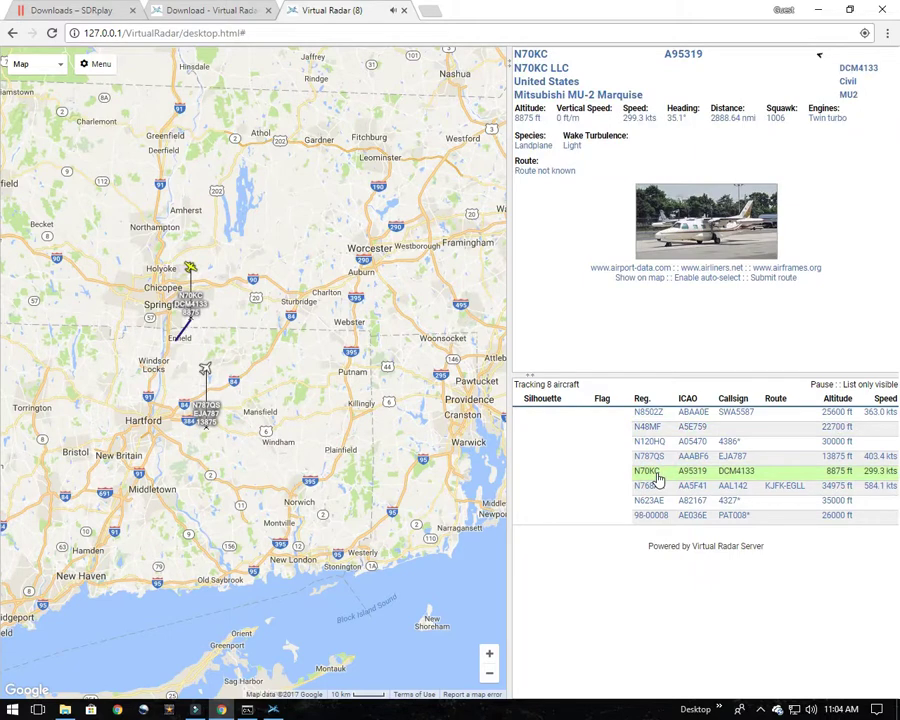